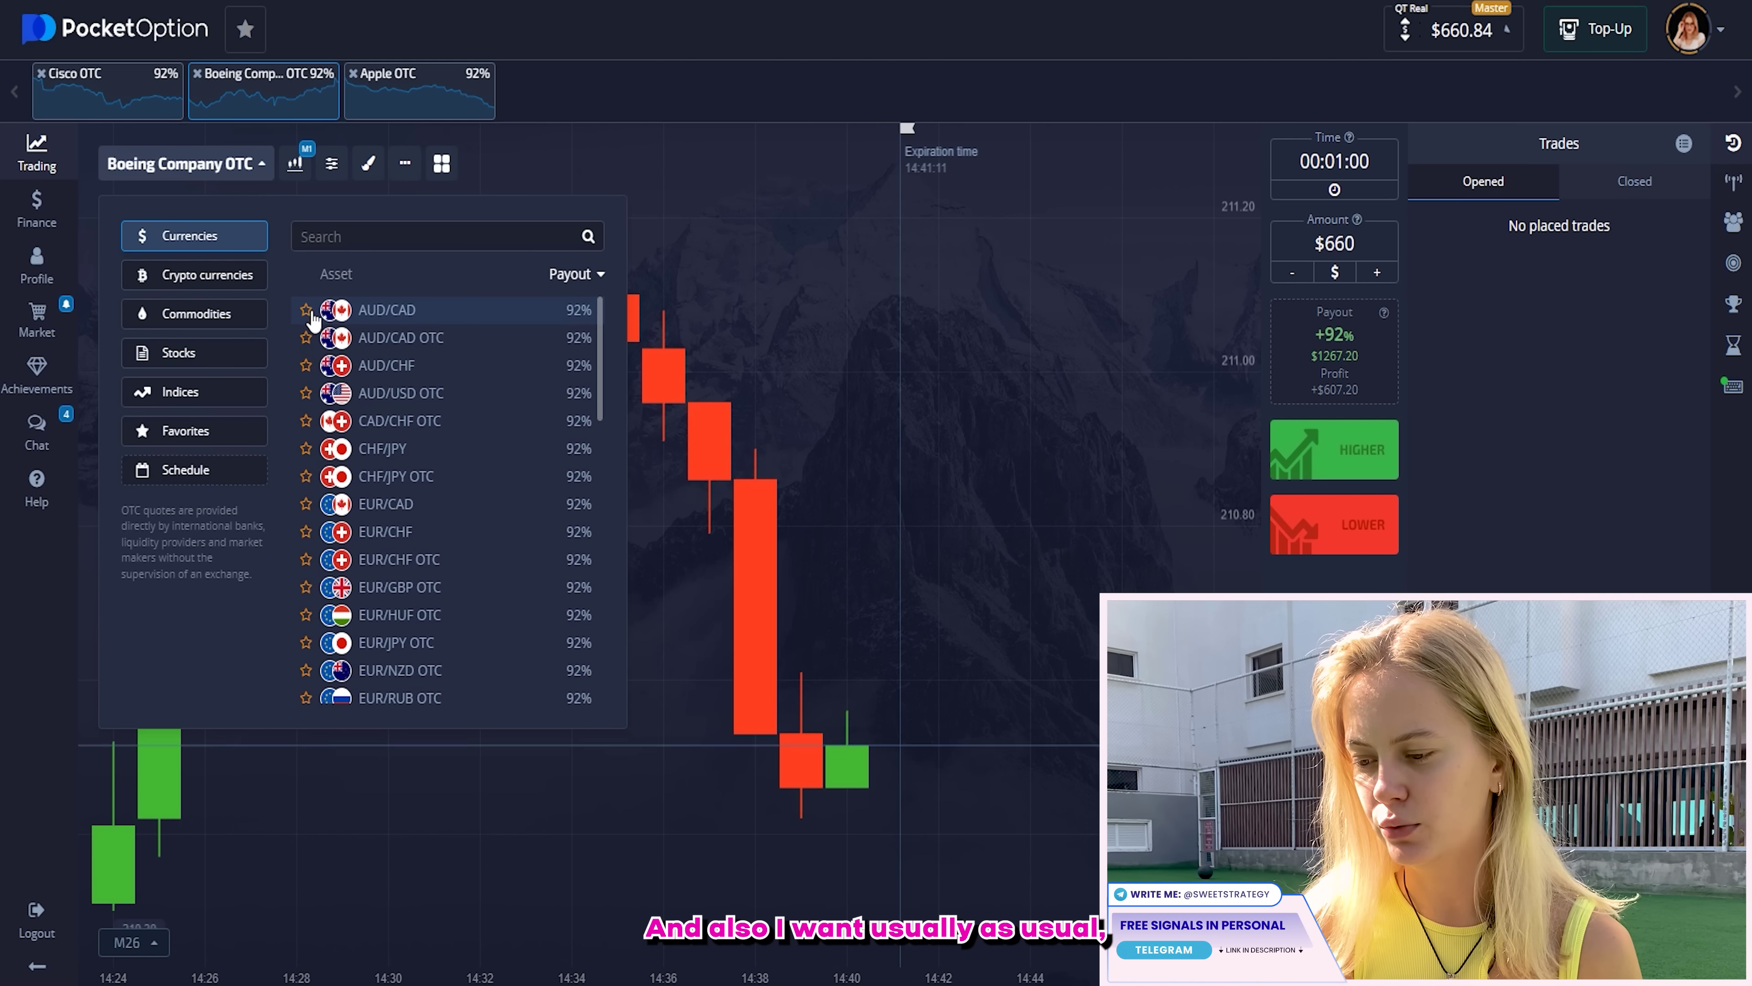
# Step: Add AUD/CAD, AUD/CAD OTC and AUD/CHF as extra assets
pyautogui.click(331, 337)
pyautogui.click(332, 365)
pyautogui.click(653, 407)
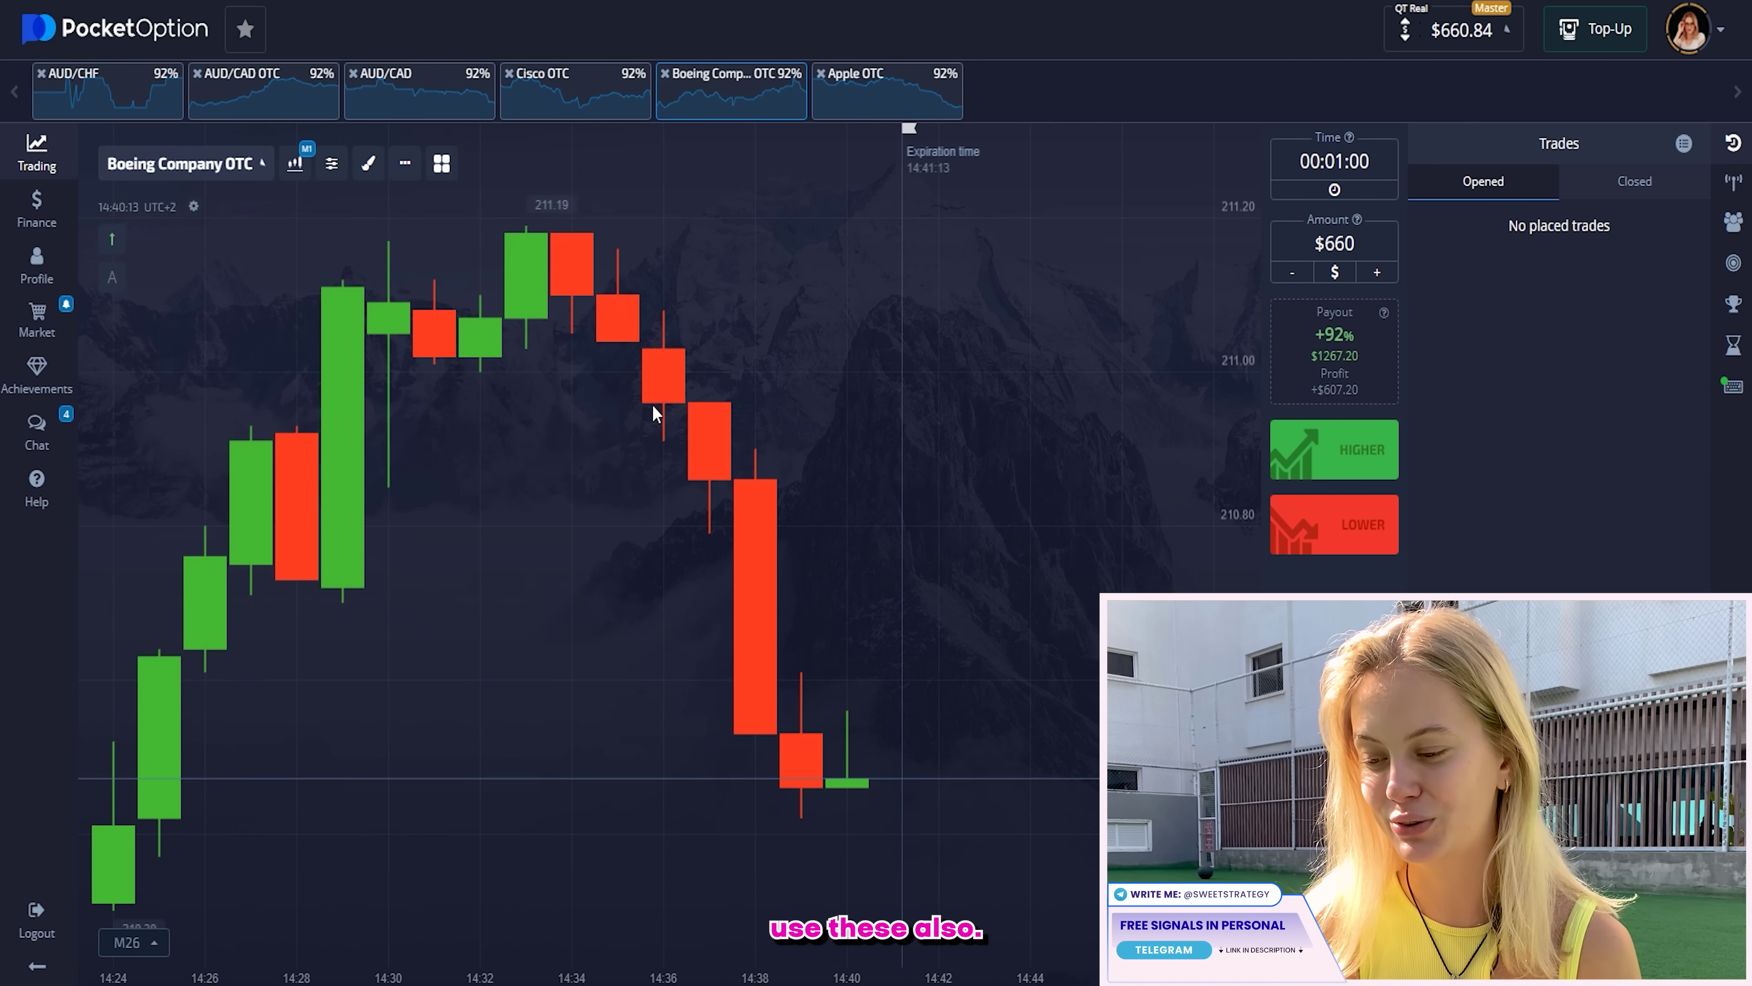
# Step: Switch the chart timeframe to 10-second (S10) candles
pyautogui.click(295, 164)
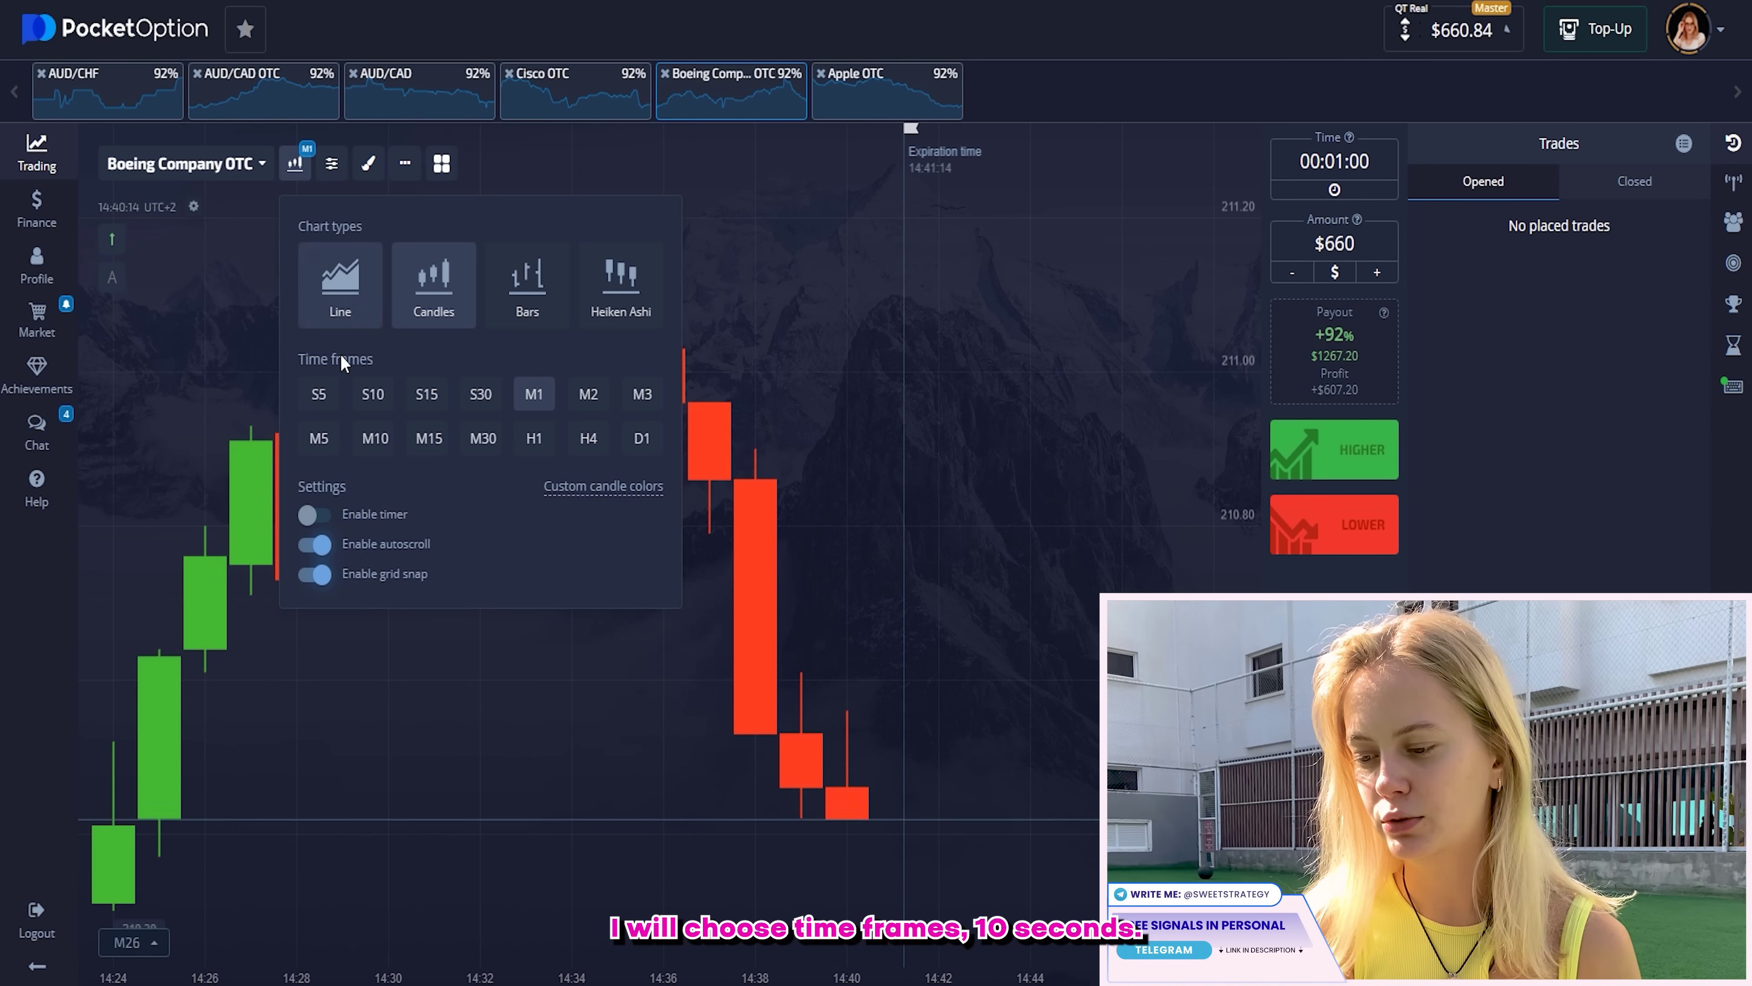
pyautogui.click(372, 394)
pyautogui.click(719, 462)
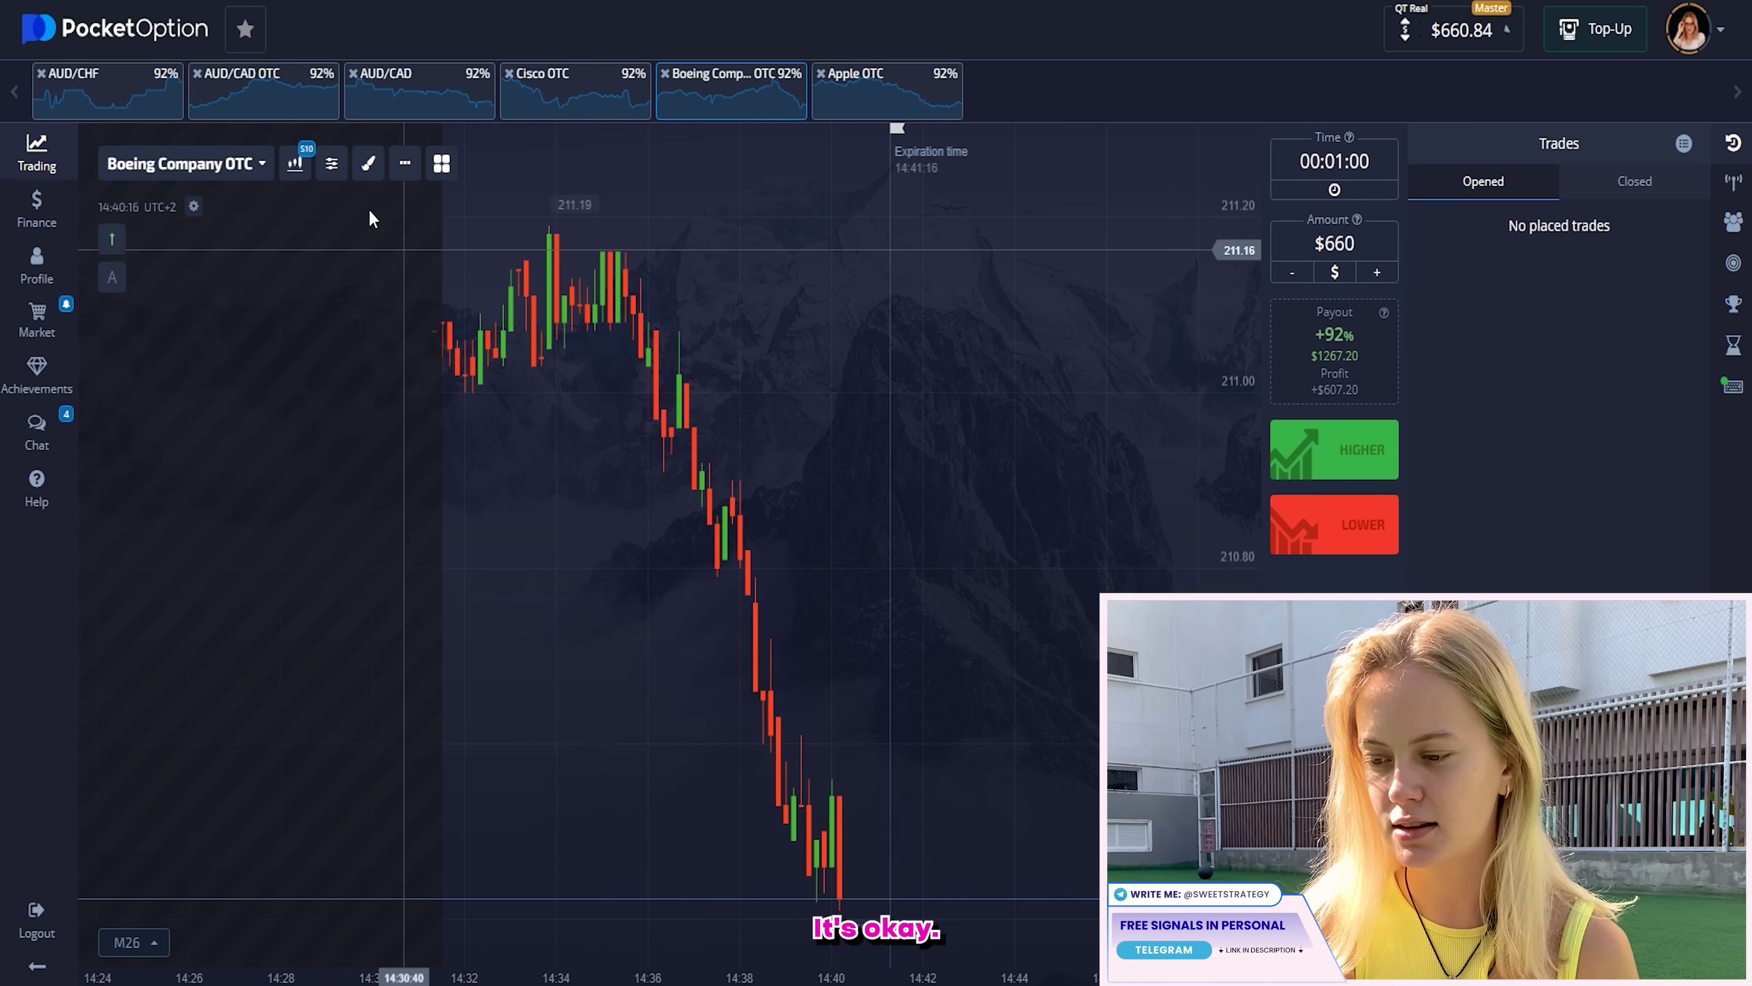
# Step: Add the MACD, Zig Zag and RSI indicators to the chart
pyautogui.click(332, 163)
pyautogui.click(364, 439)
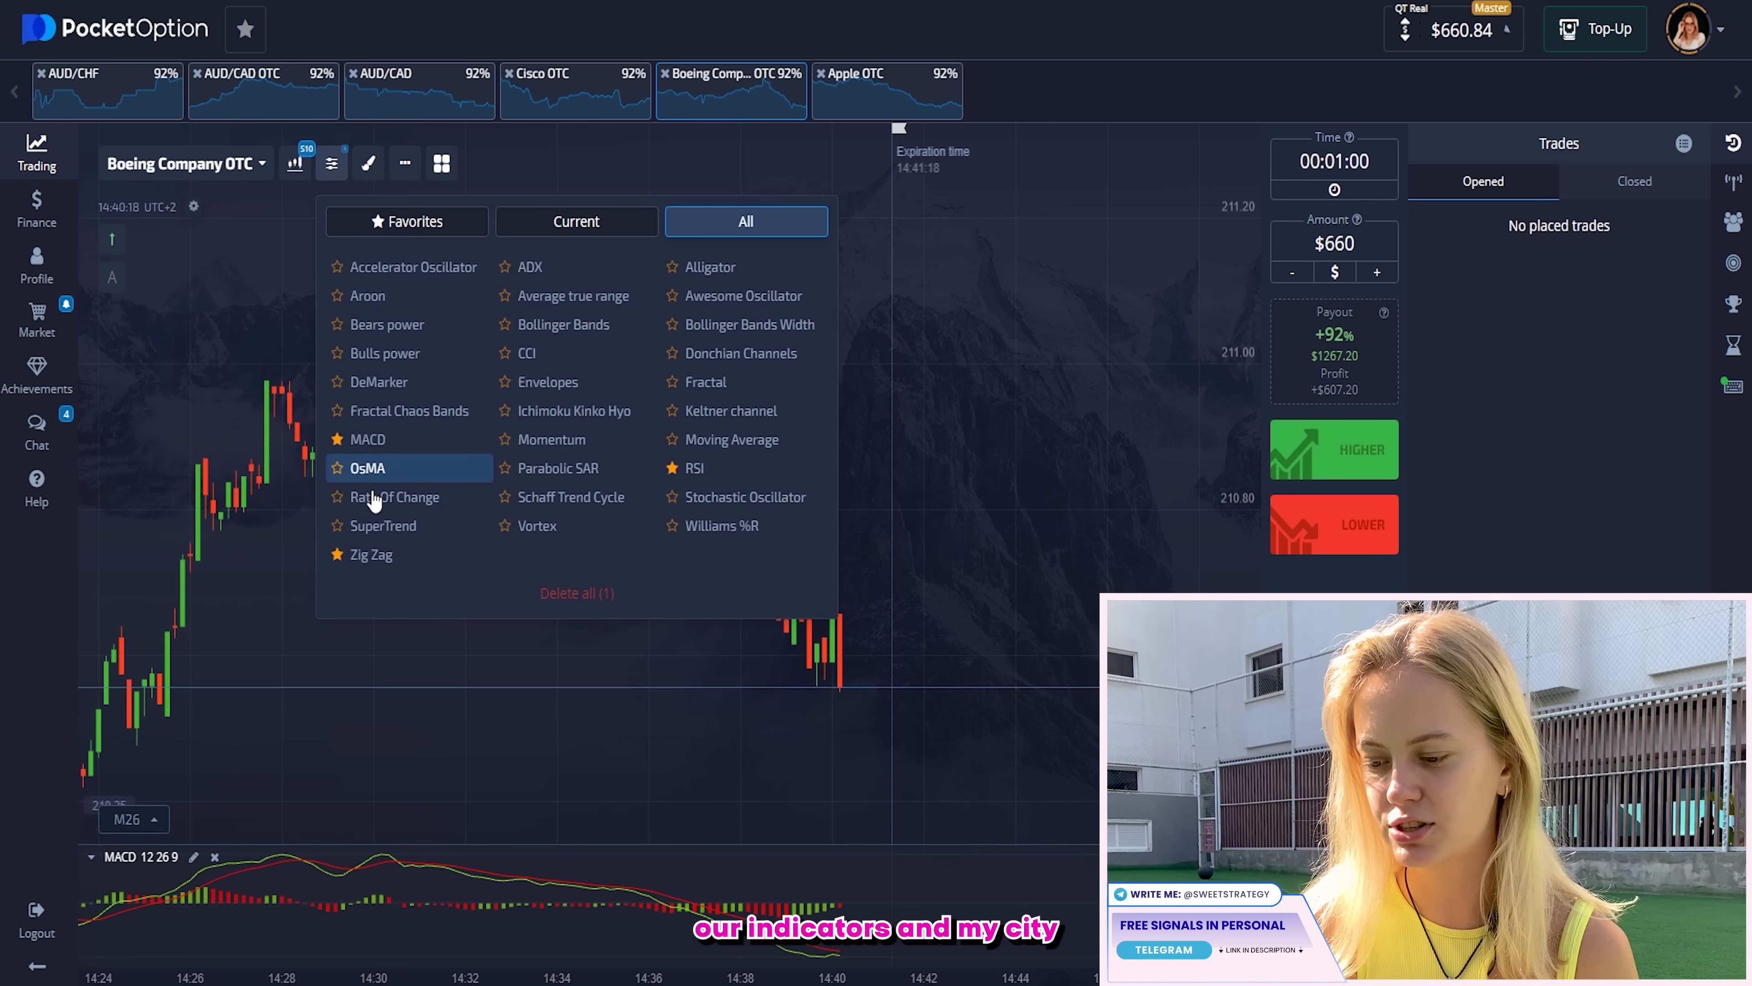
pyautogui.click(386, 559)
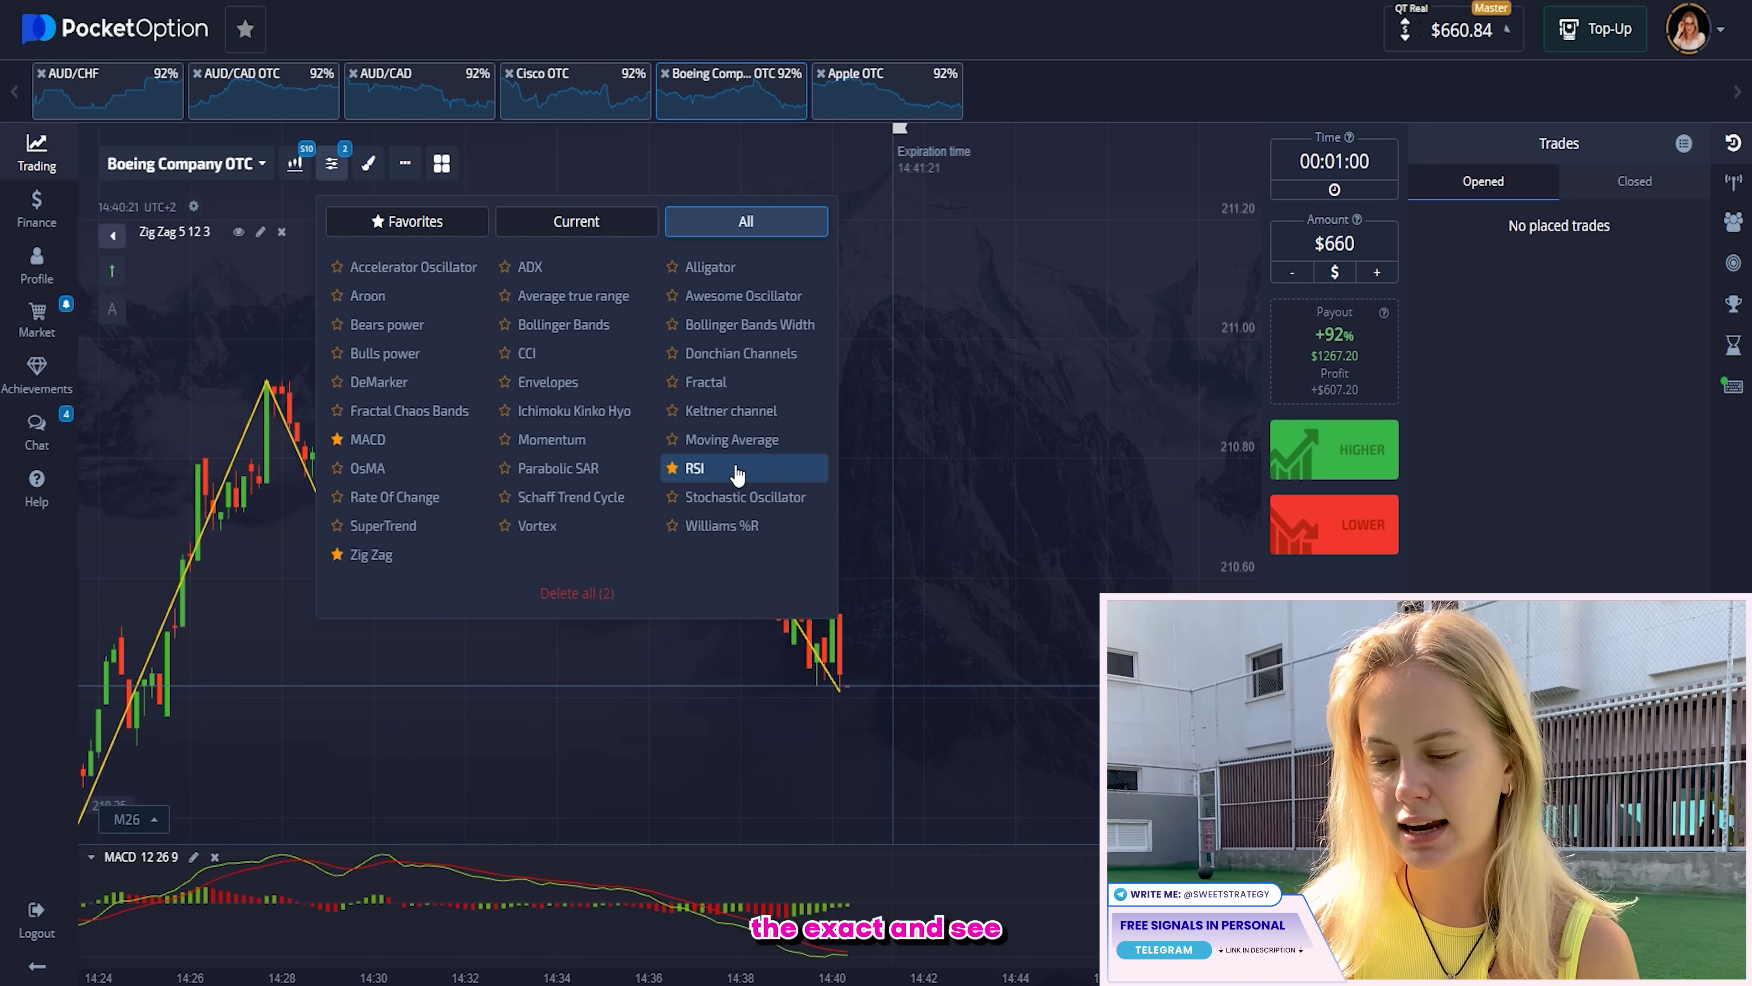
pyautogui.click(710, 470)
pyautogui.click(956, 448)
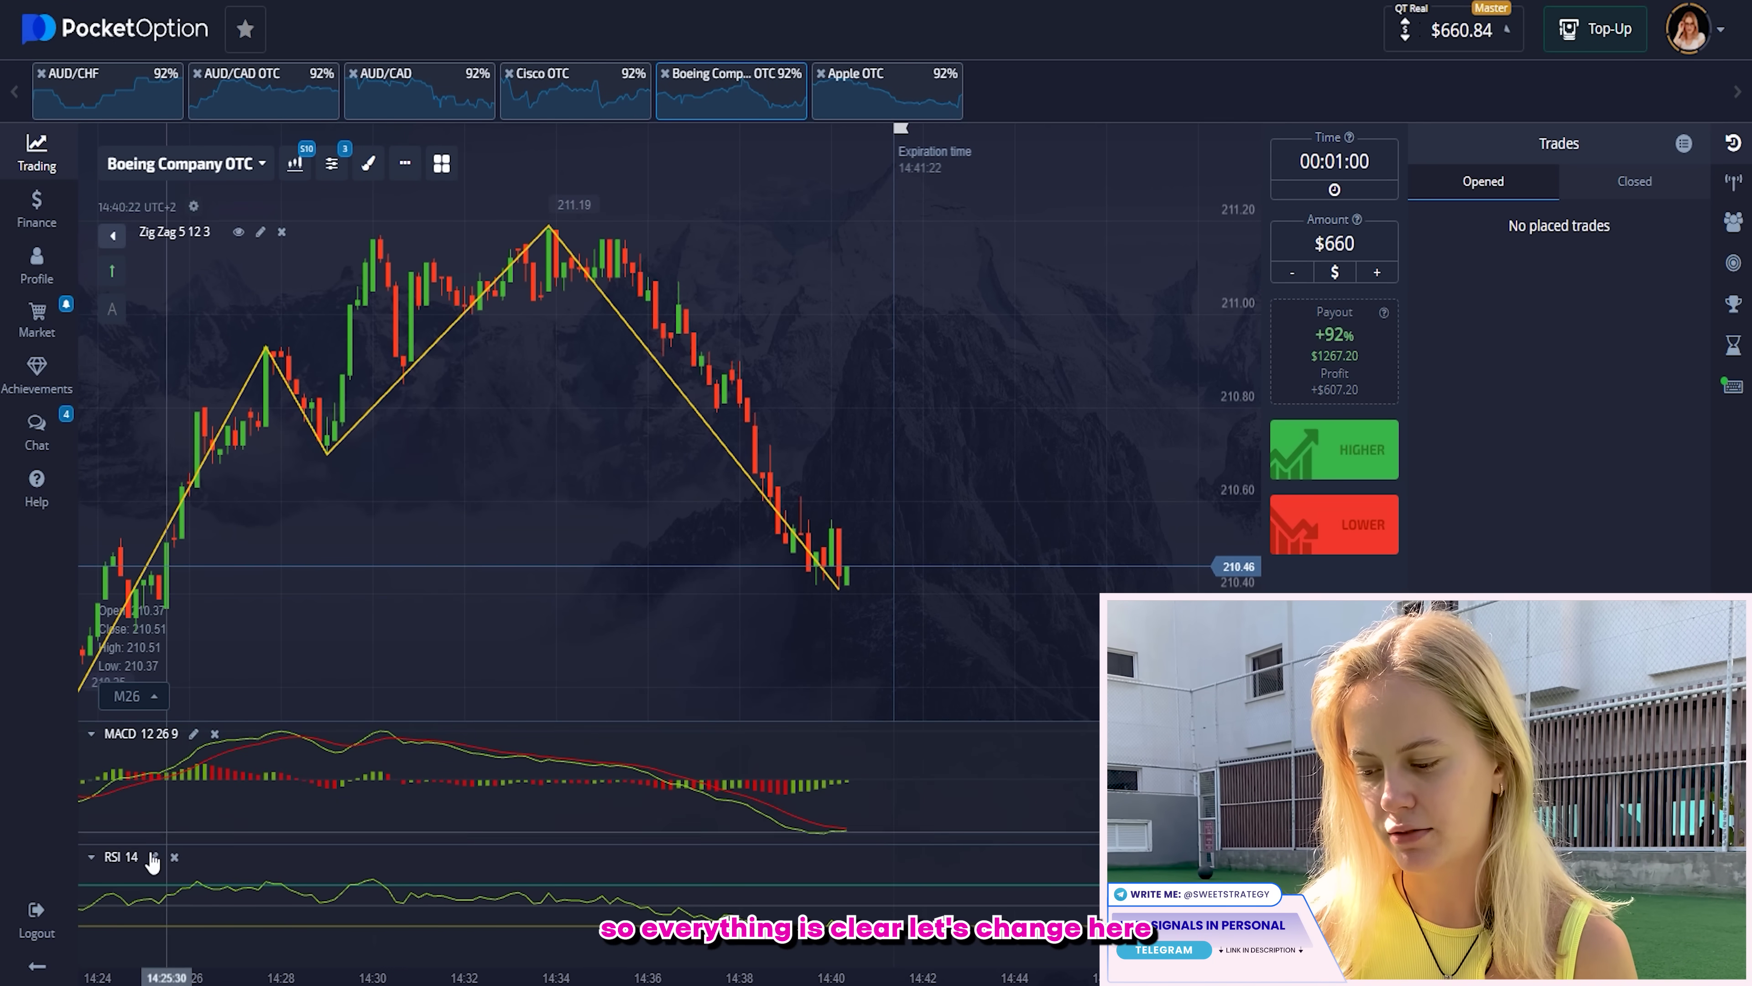
pyautogui.click(153, 857)
# Step: Set the RSI period to 9, main line 2px, and the 70 level white 2px
pyautogui.click(871, 360)
pyautogui.click(871, 360)
pyautogui.click(871, 359)
pyautogui.click(872, 359)
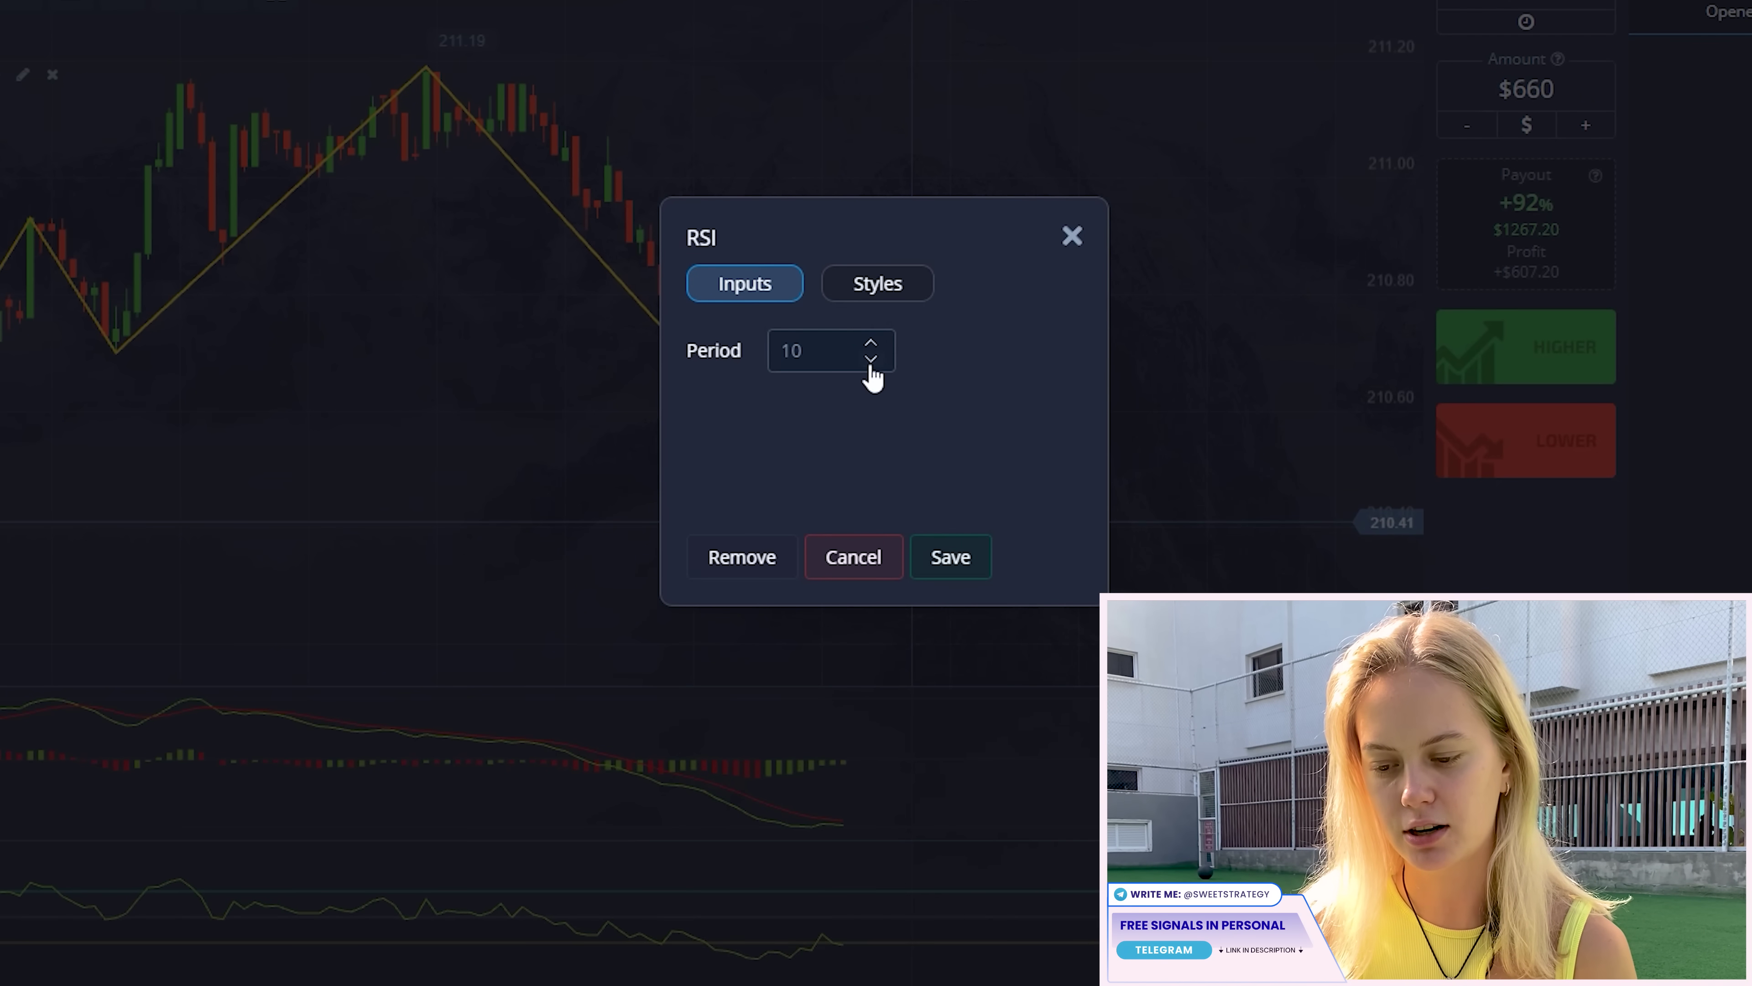
pyautogui.click(919, 291)
pyautogui.click(957, 342)
pyautogui.click(960, 533)
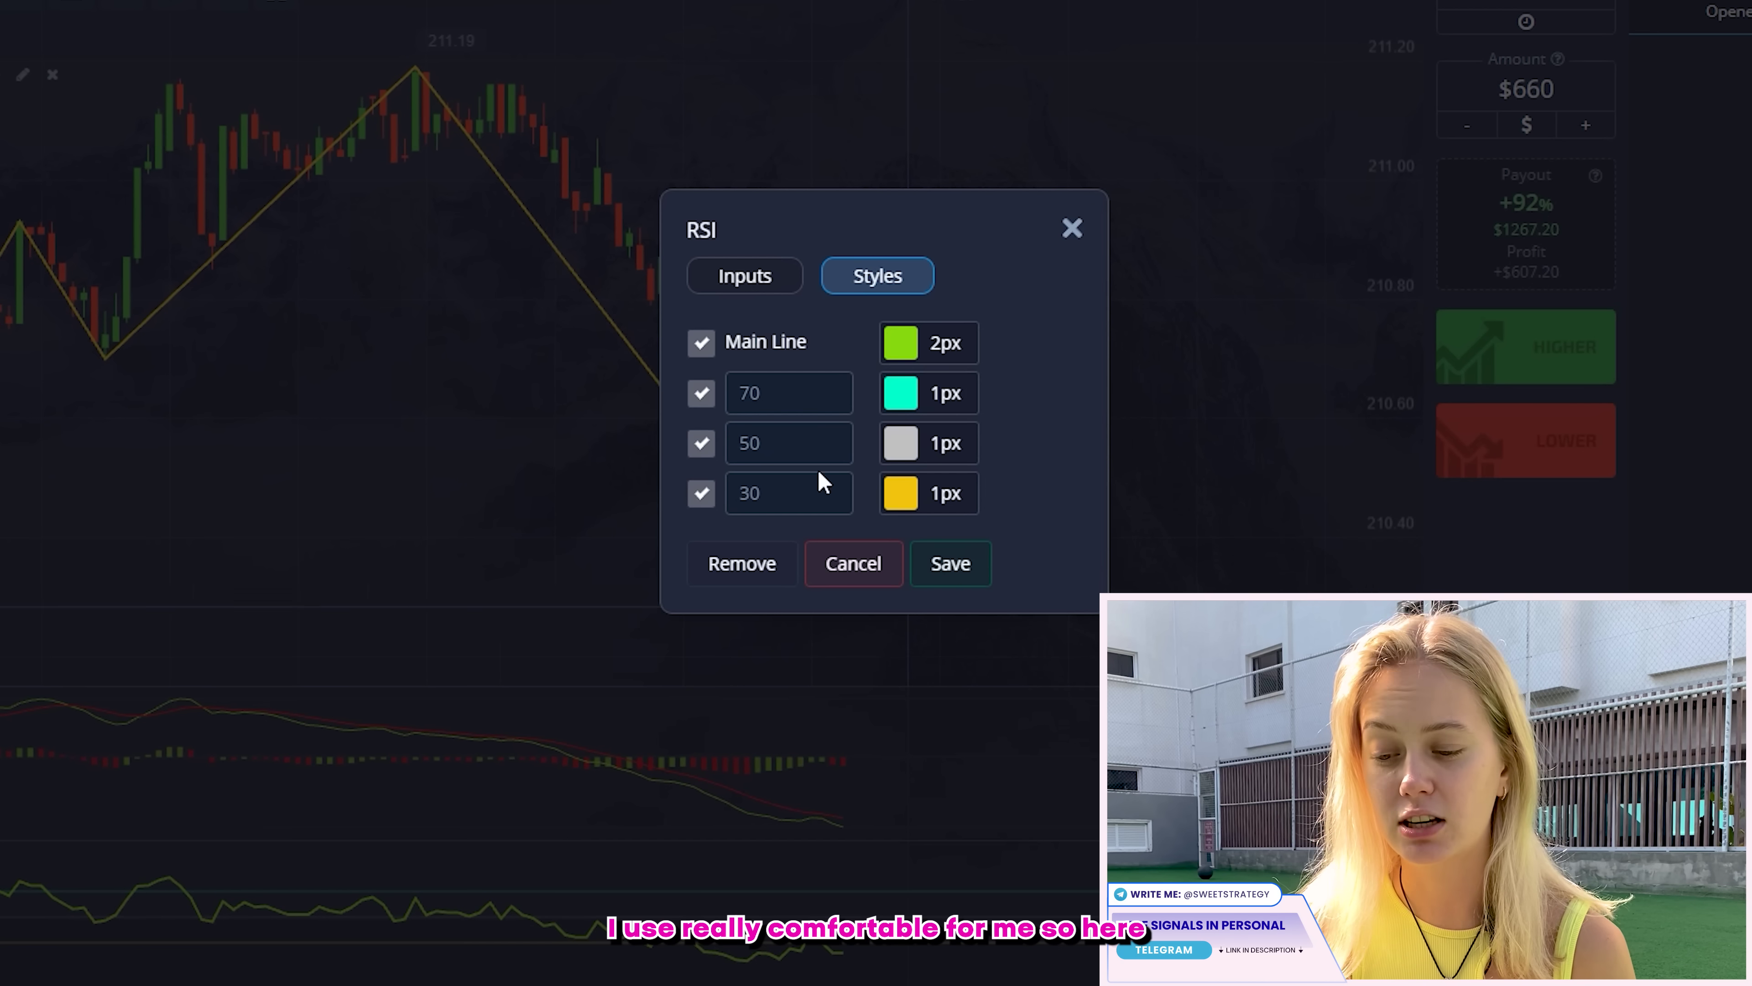
pyautogui.click(942, 410)
pyautogui.click(954, 582)
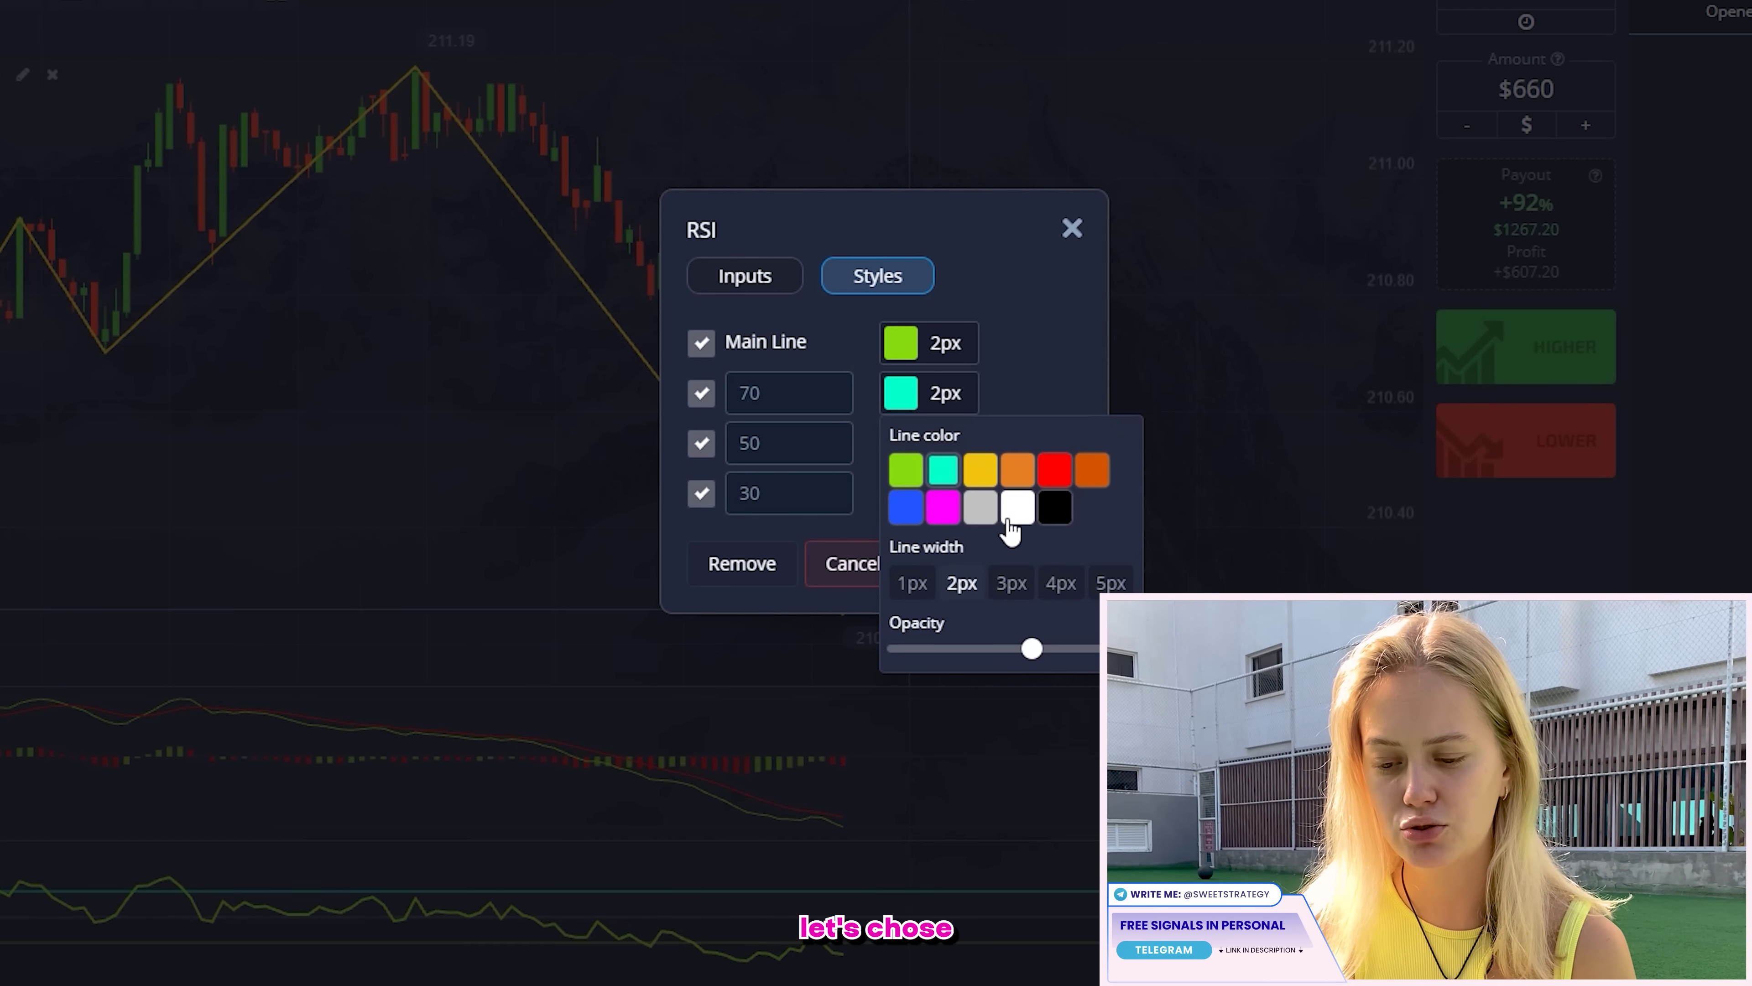
pyautogui.click(1018, 508)
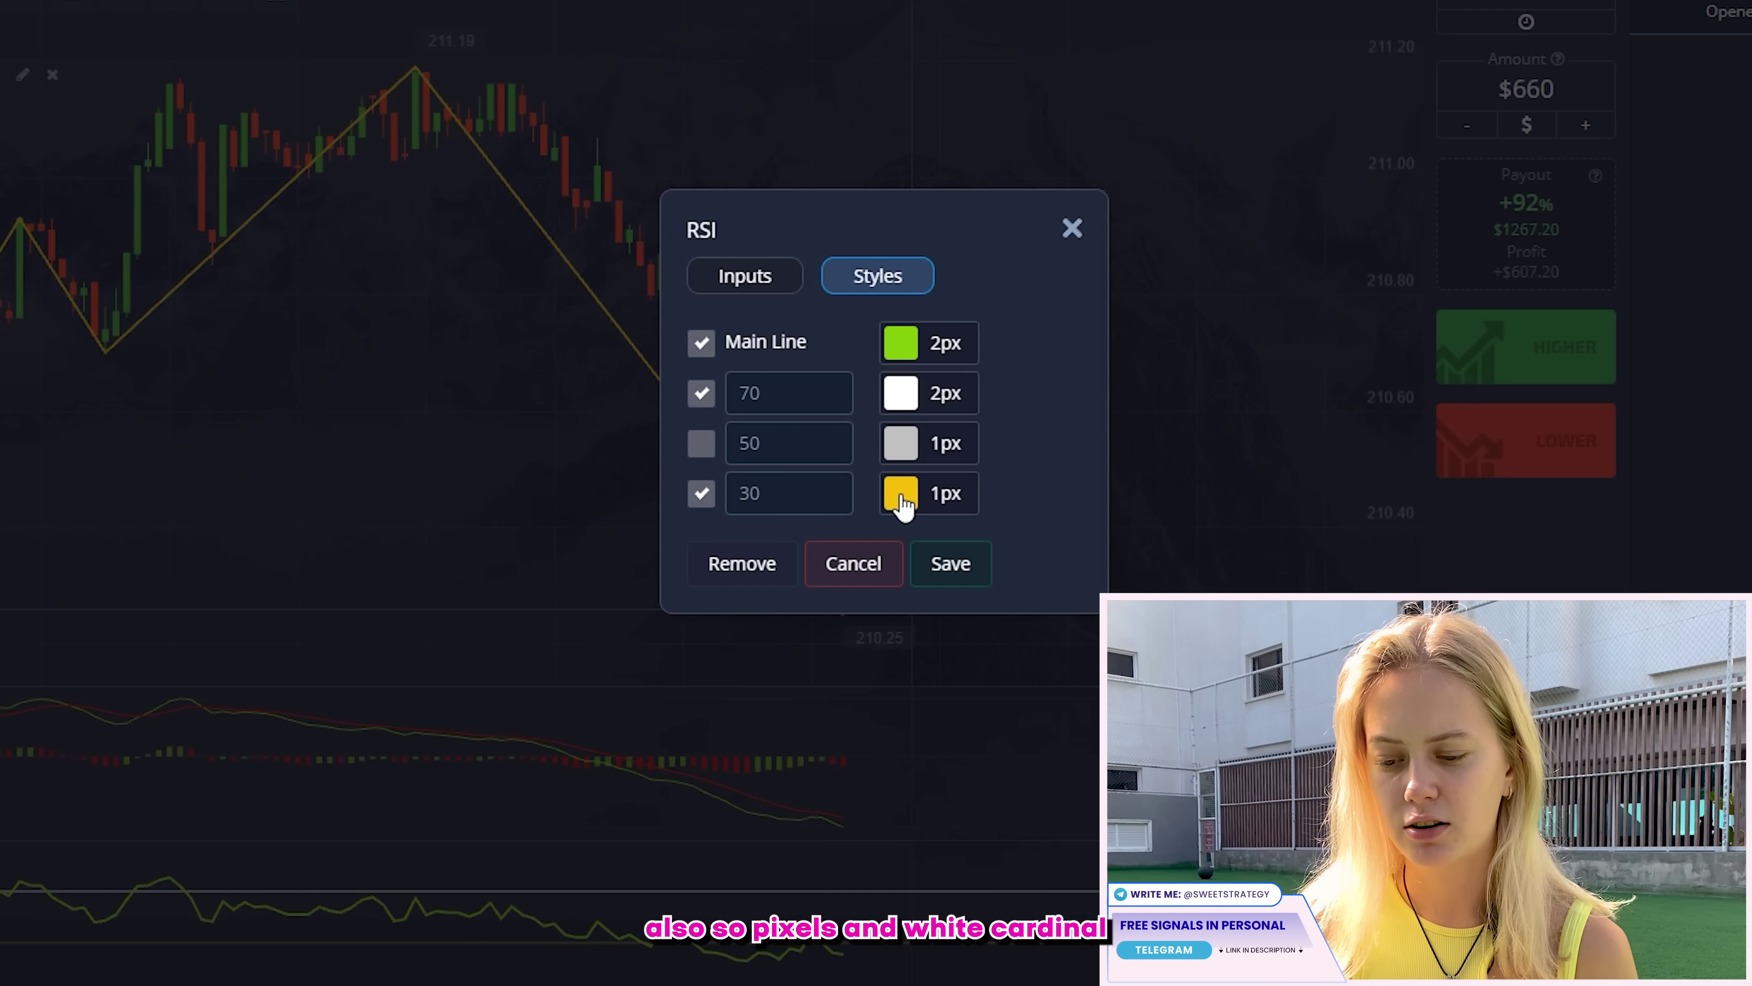
# Step: Make the RSI 30 level red 3px and save the settings
pyautogui.click(904, 506)
pyautogui.click(1012, 683)
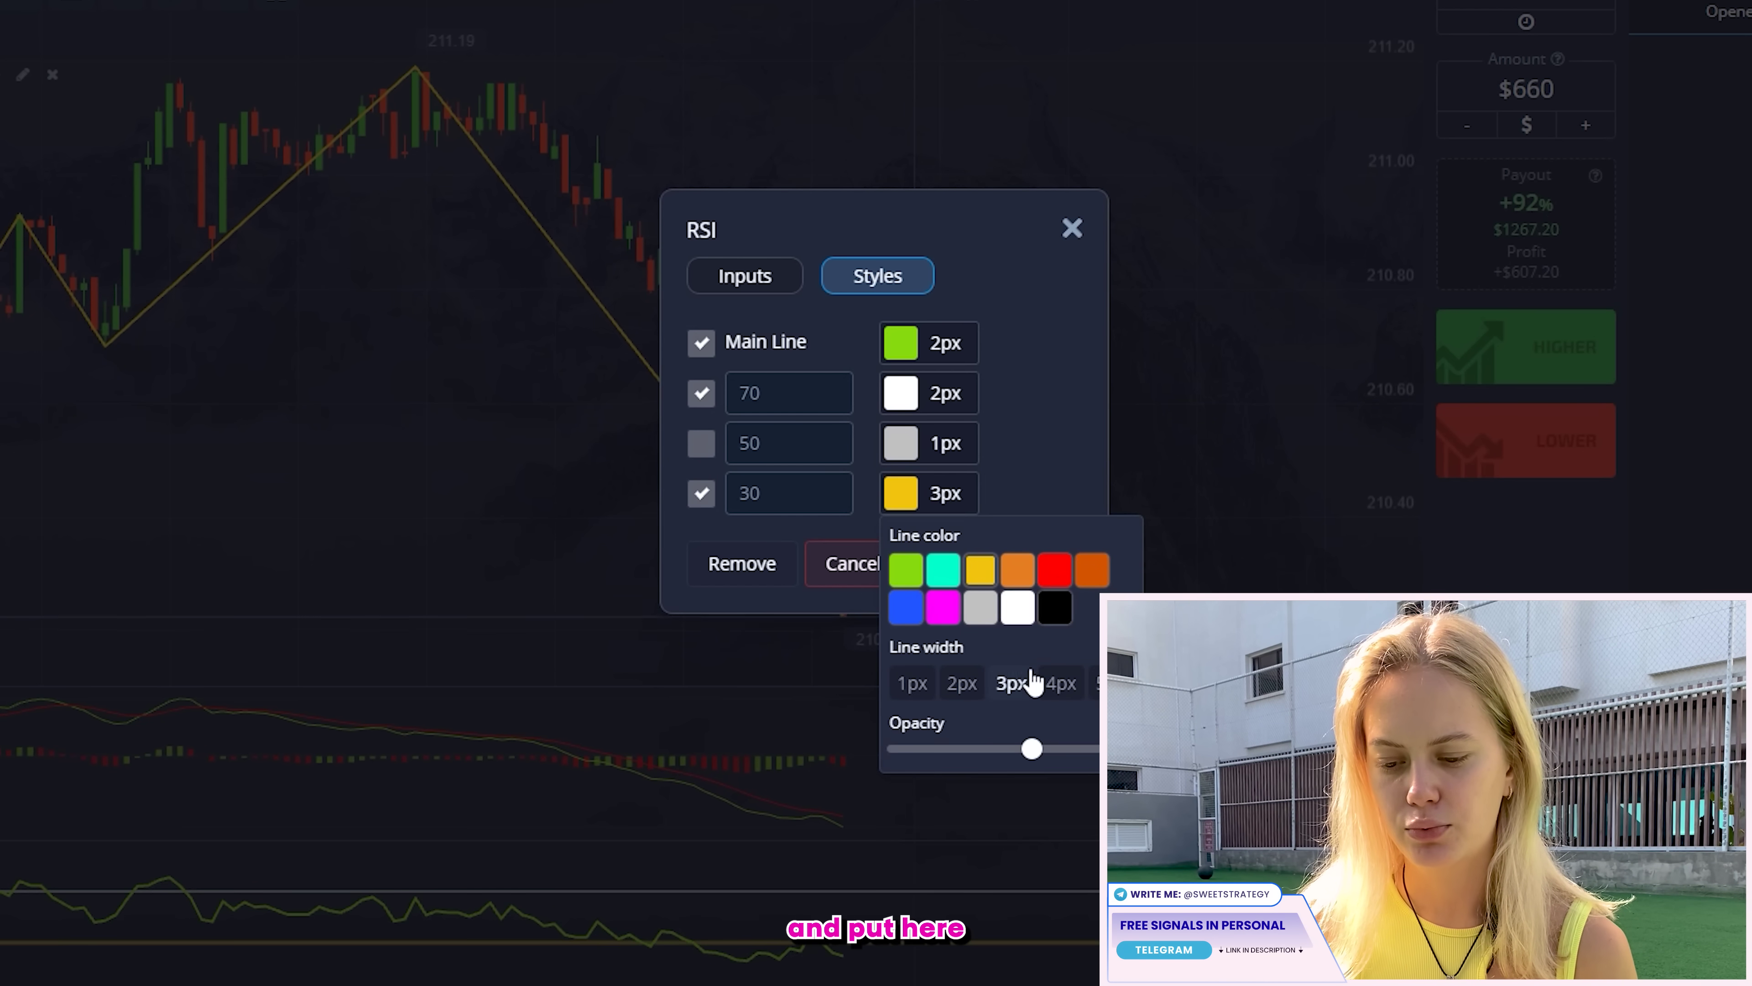
pyautogui.click(1062, 577)
pyautogui.click(983, 562)
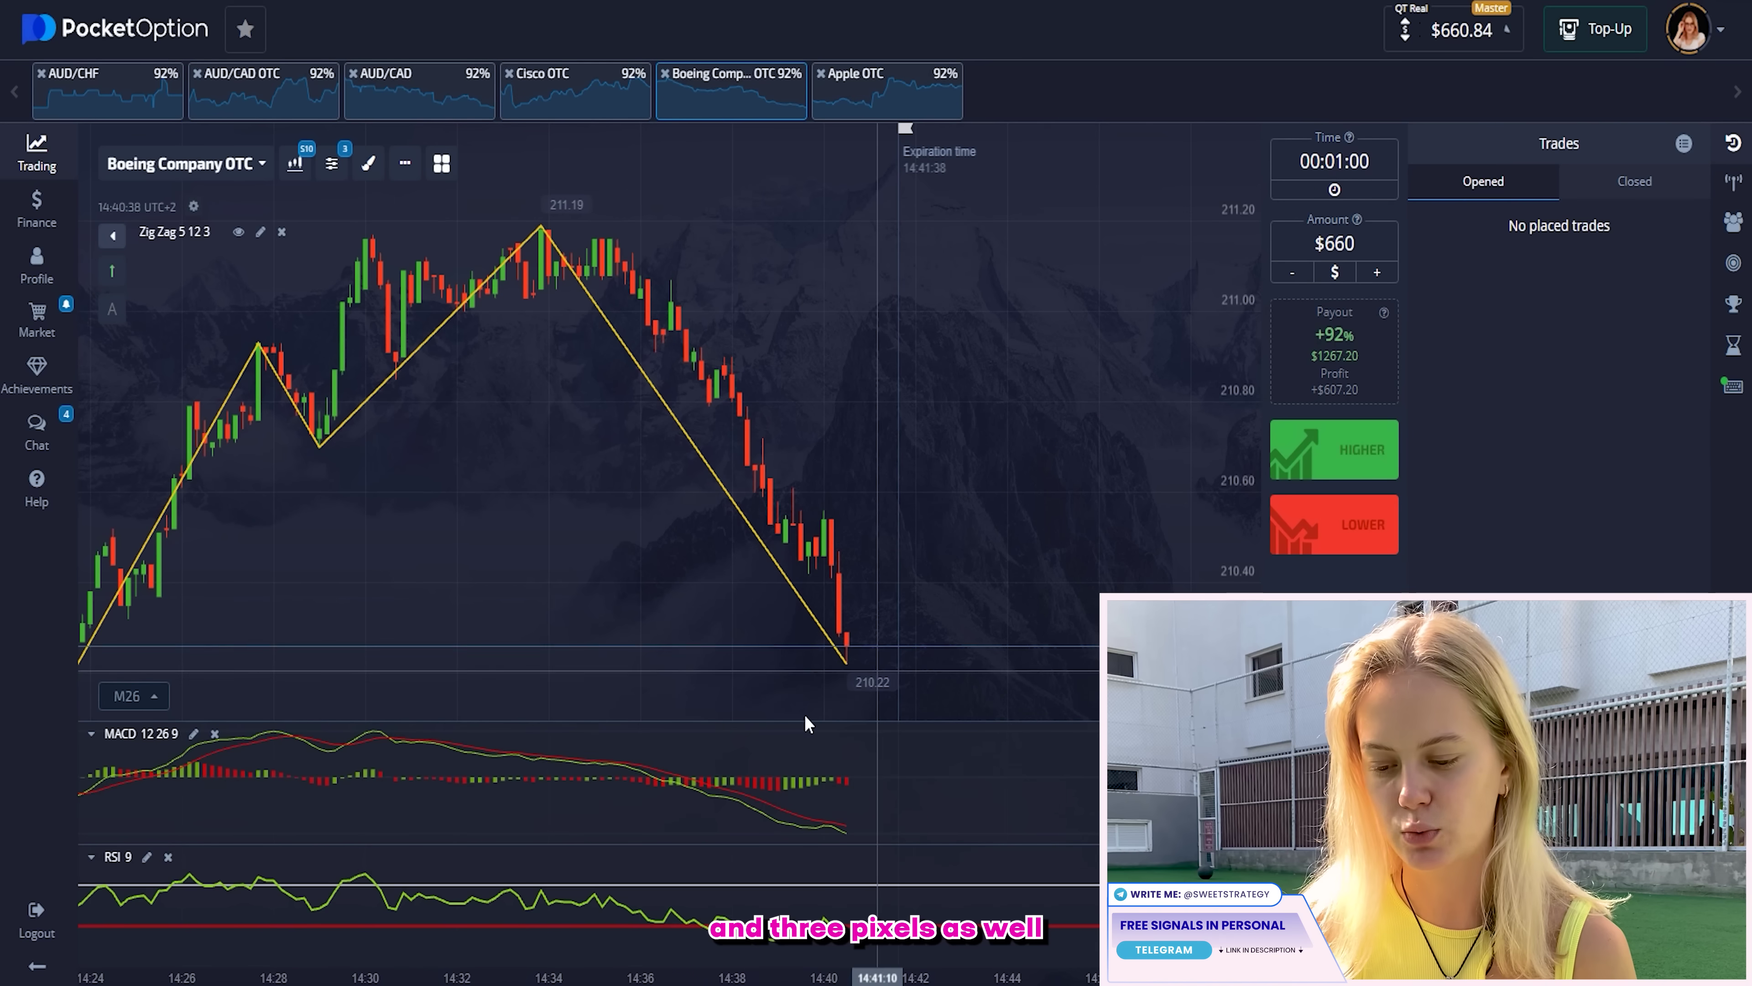
# Step: Set the MACD periods to 10, 22 and 8
pyautogui.click(340, 744)
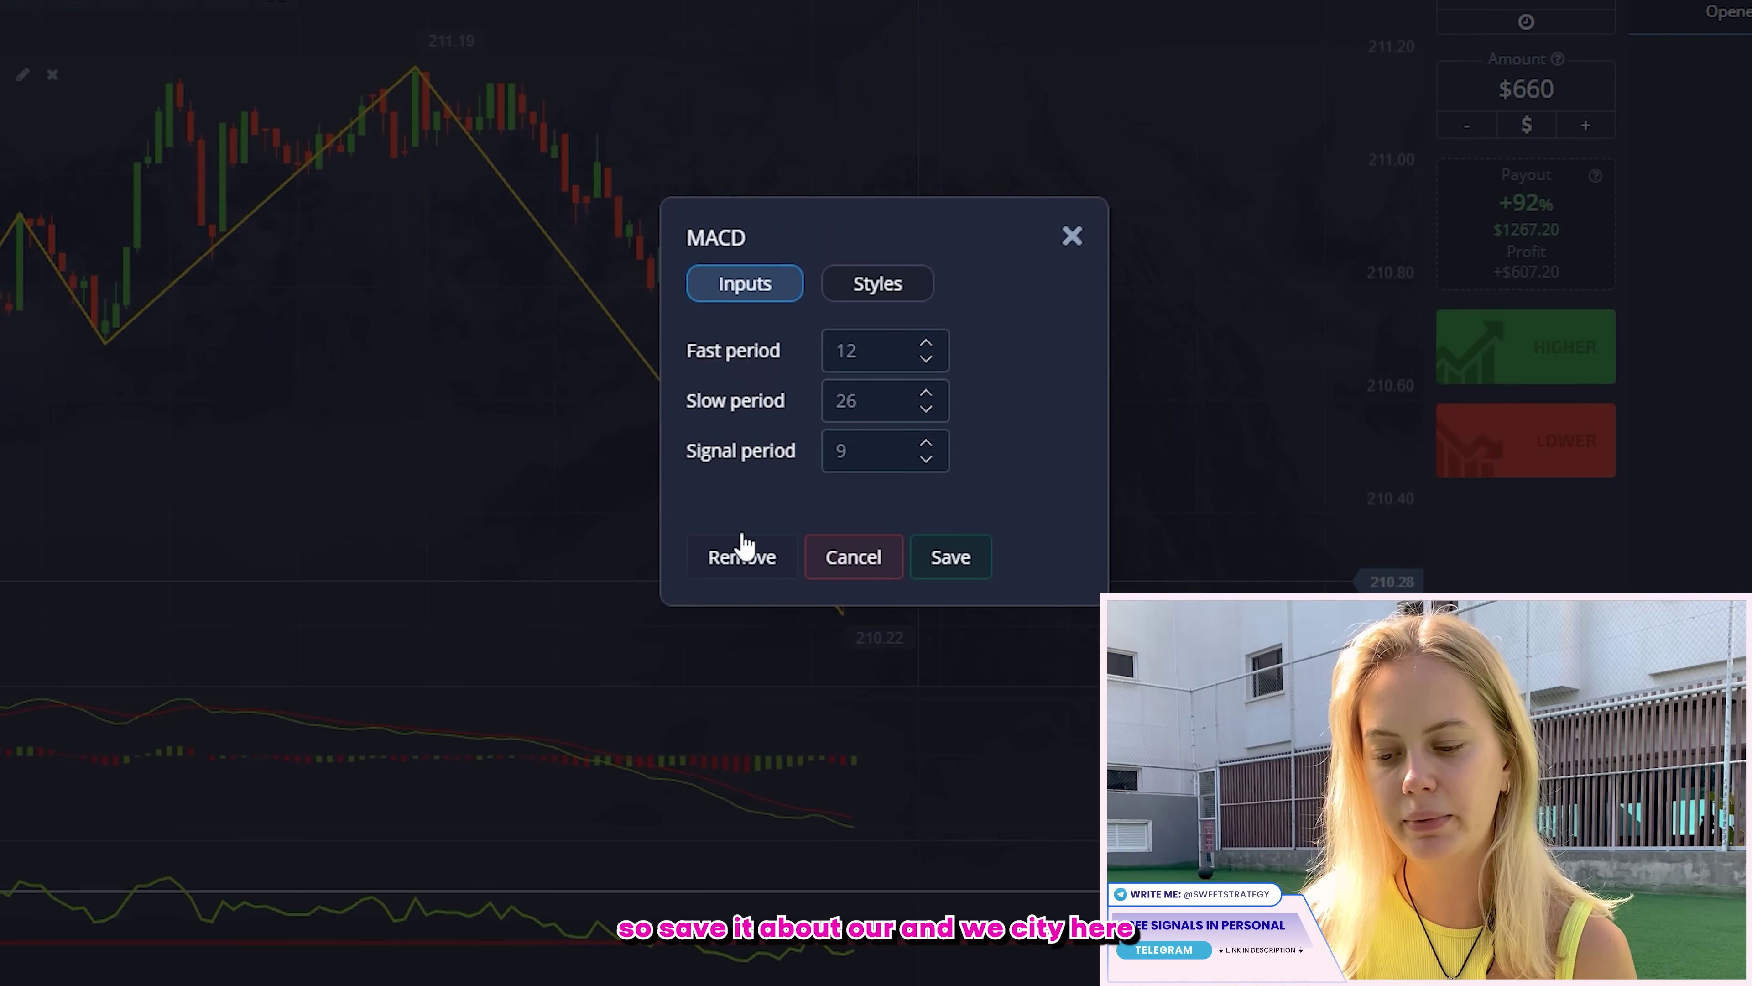
pyautogui.doubleClick(926, 408)
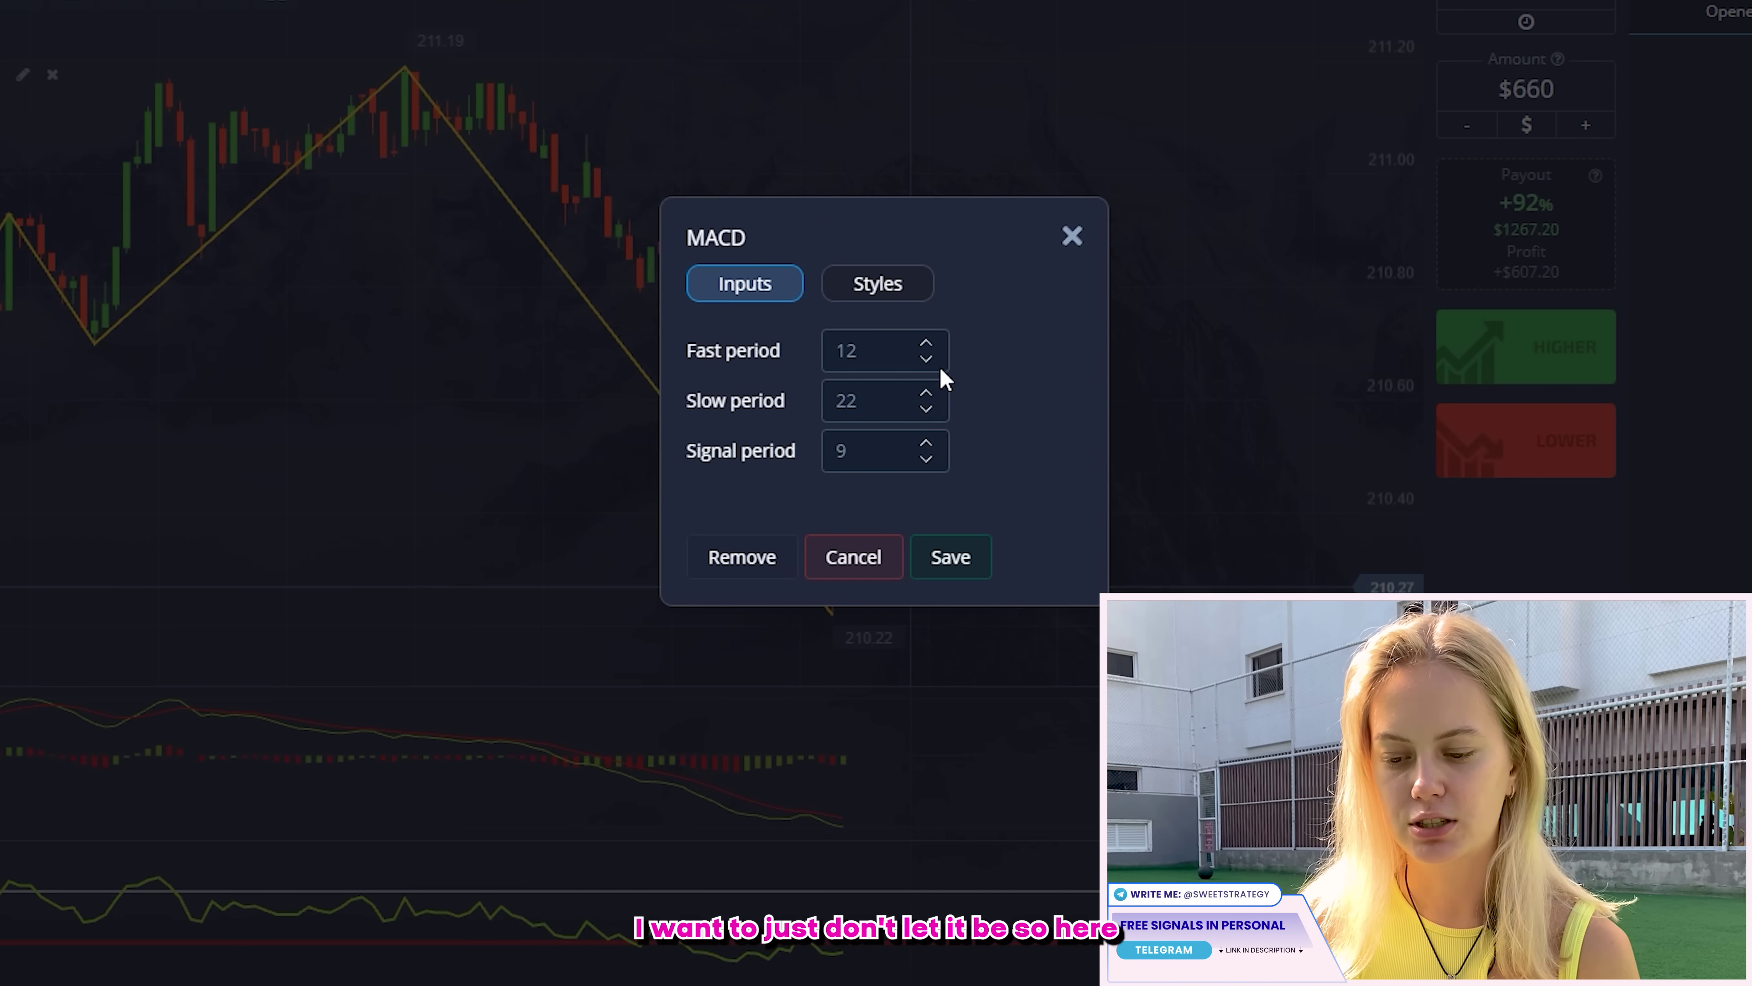
pyautogui.click(926, 459)
# Step: Style the MACD line white 2px and the signal line blue 3px, then save
pyautogui.click(899, 296)
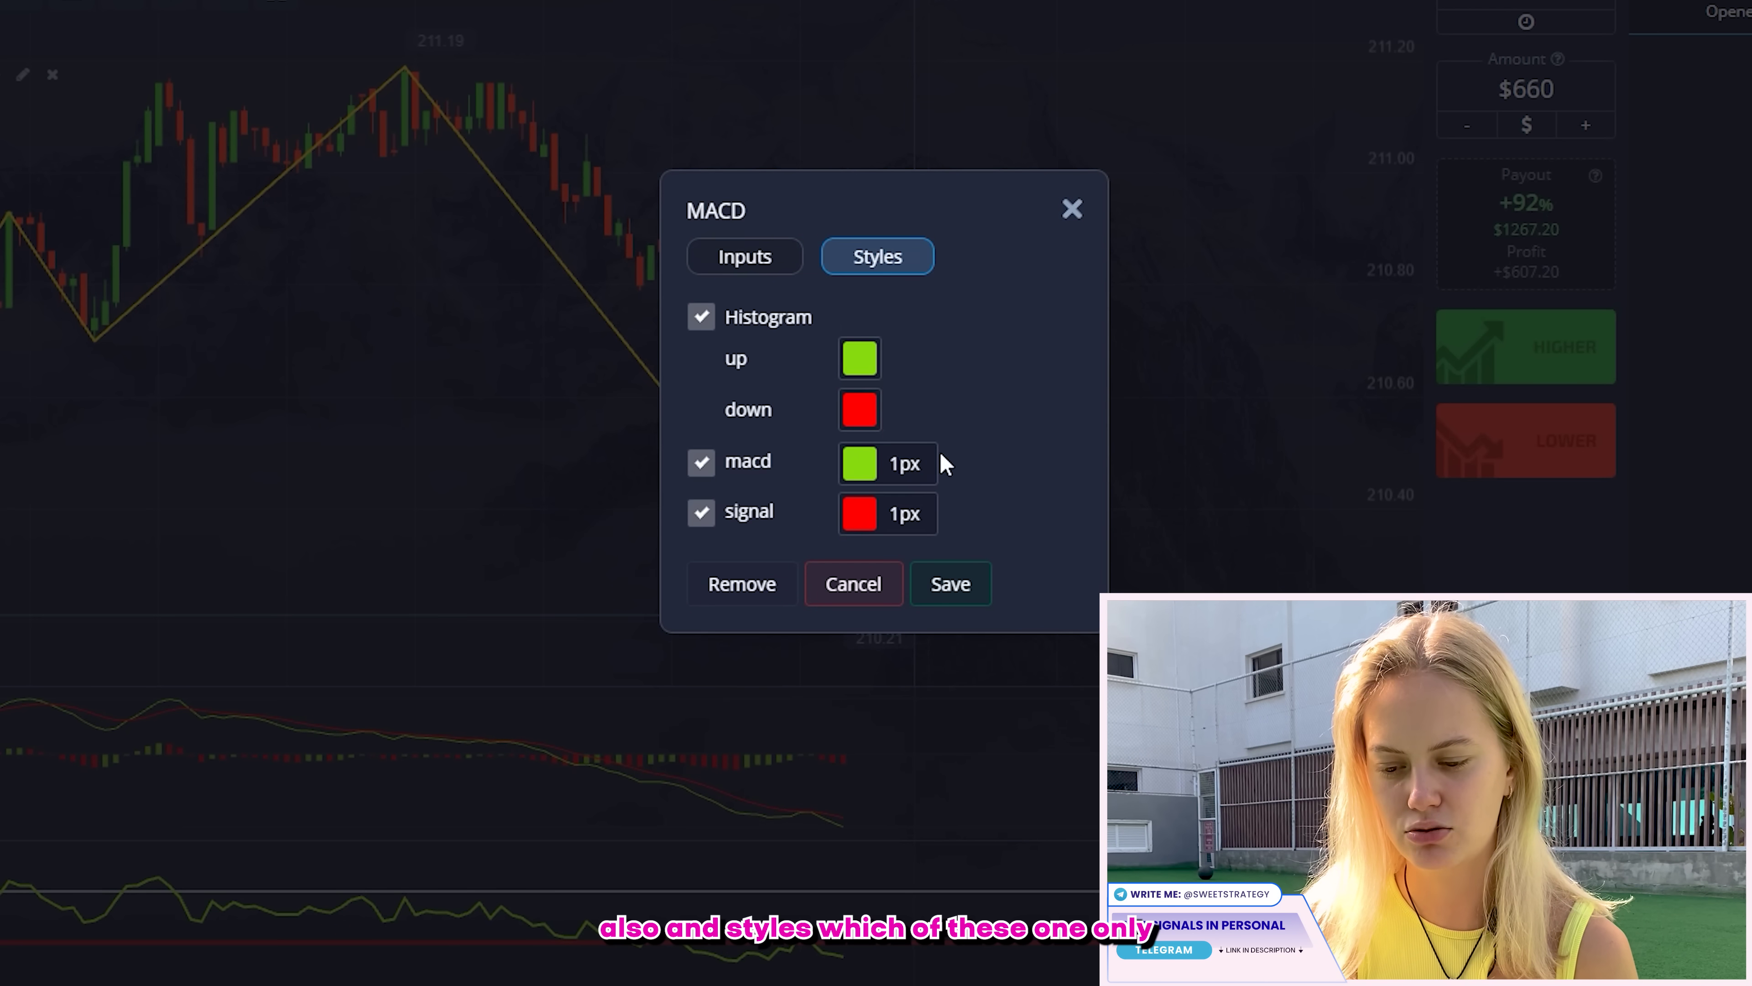
pyautogui.click(901, 463)
pyautogui.click(931, 655)
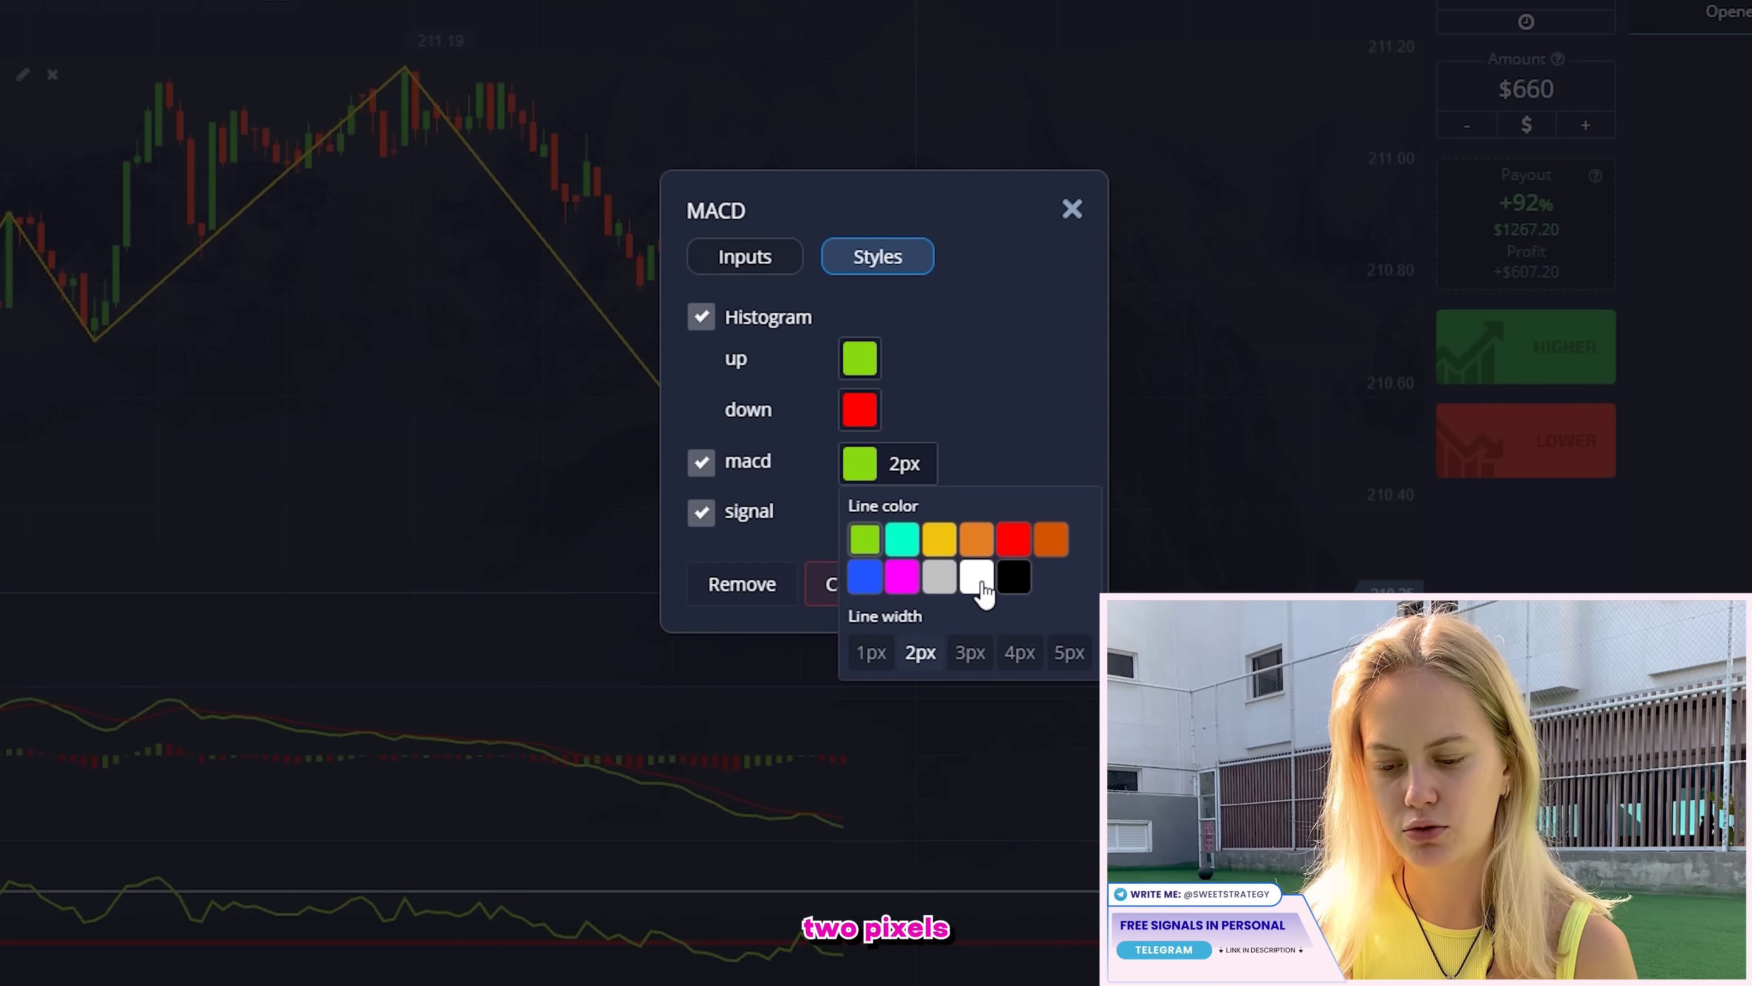
pyautogui.click(978, 580)
pyautogui.click(923, 510)
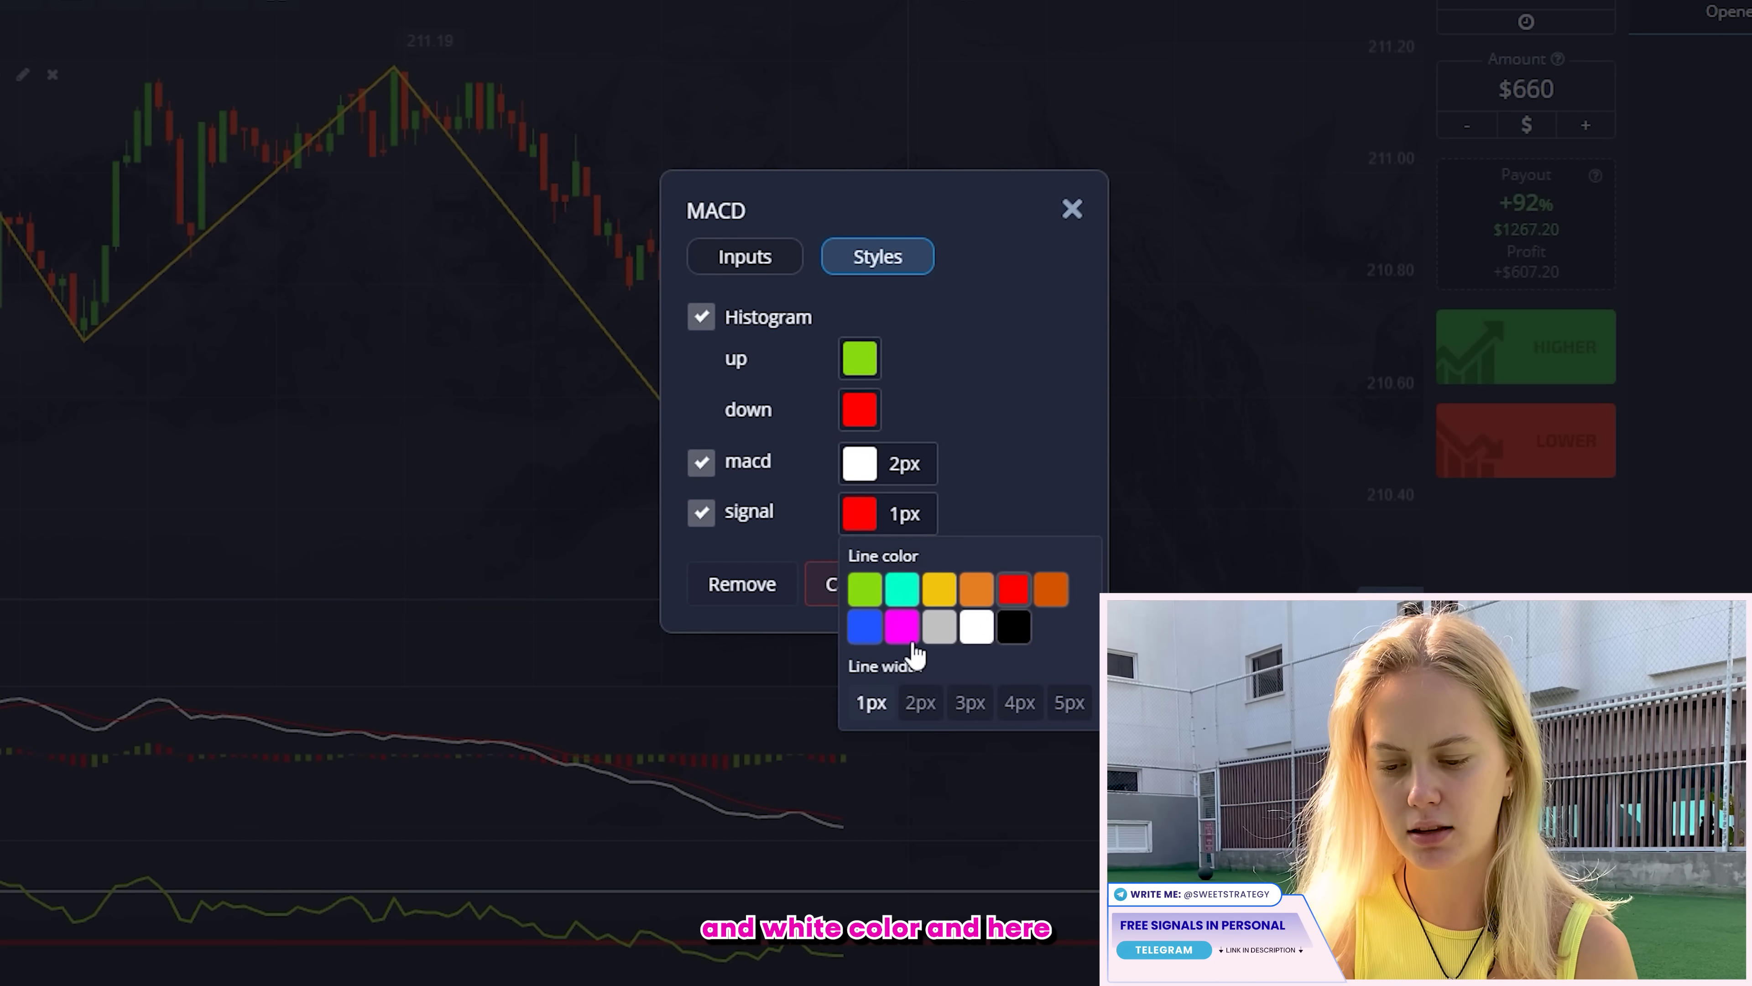
pyautogui.click(962, 705)
pyautogui.click(984, 483)
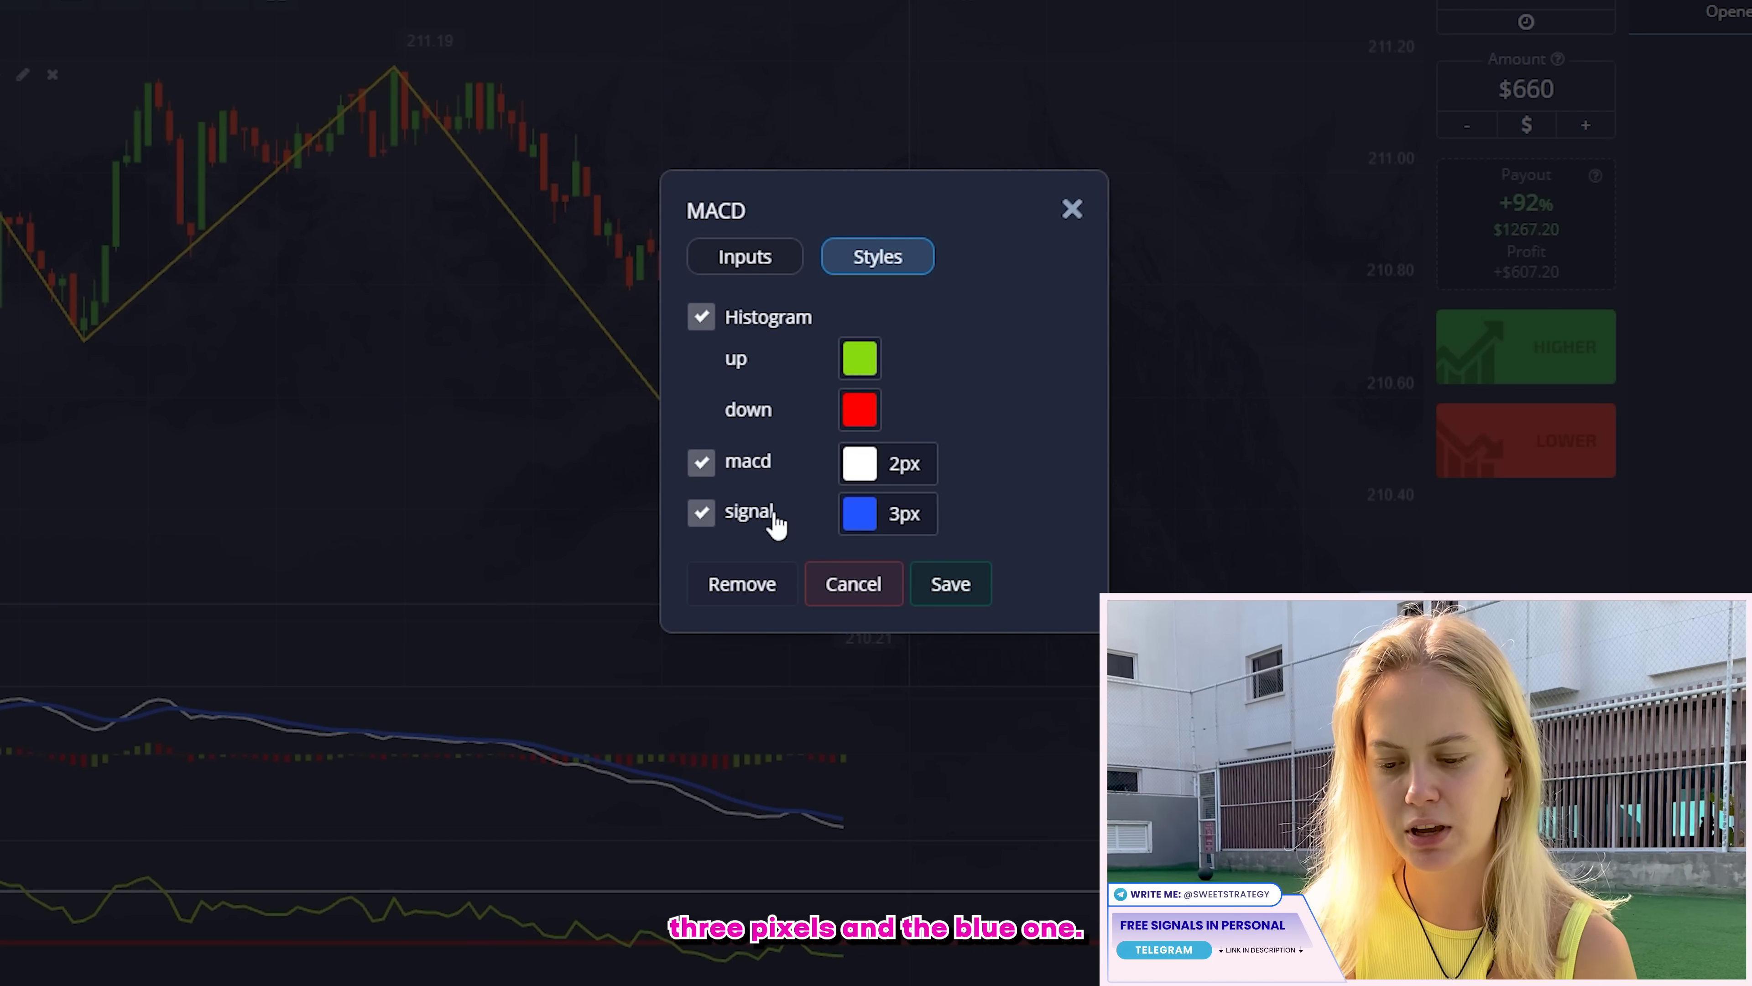
pyautogui.click(943, 587)
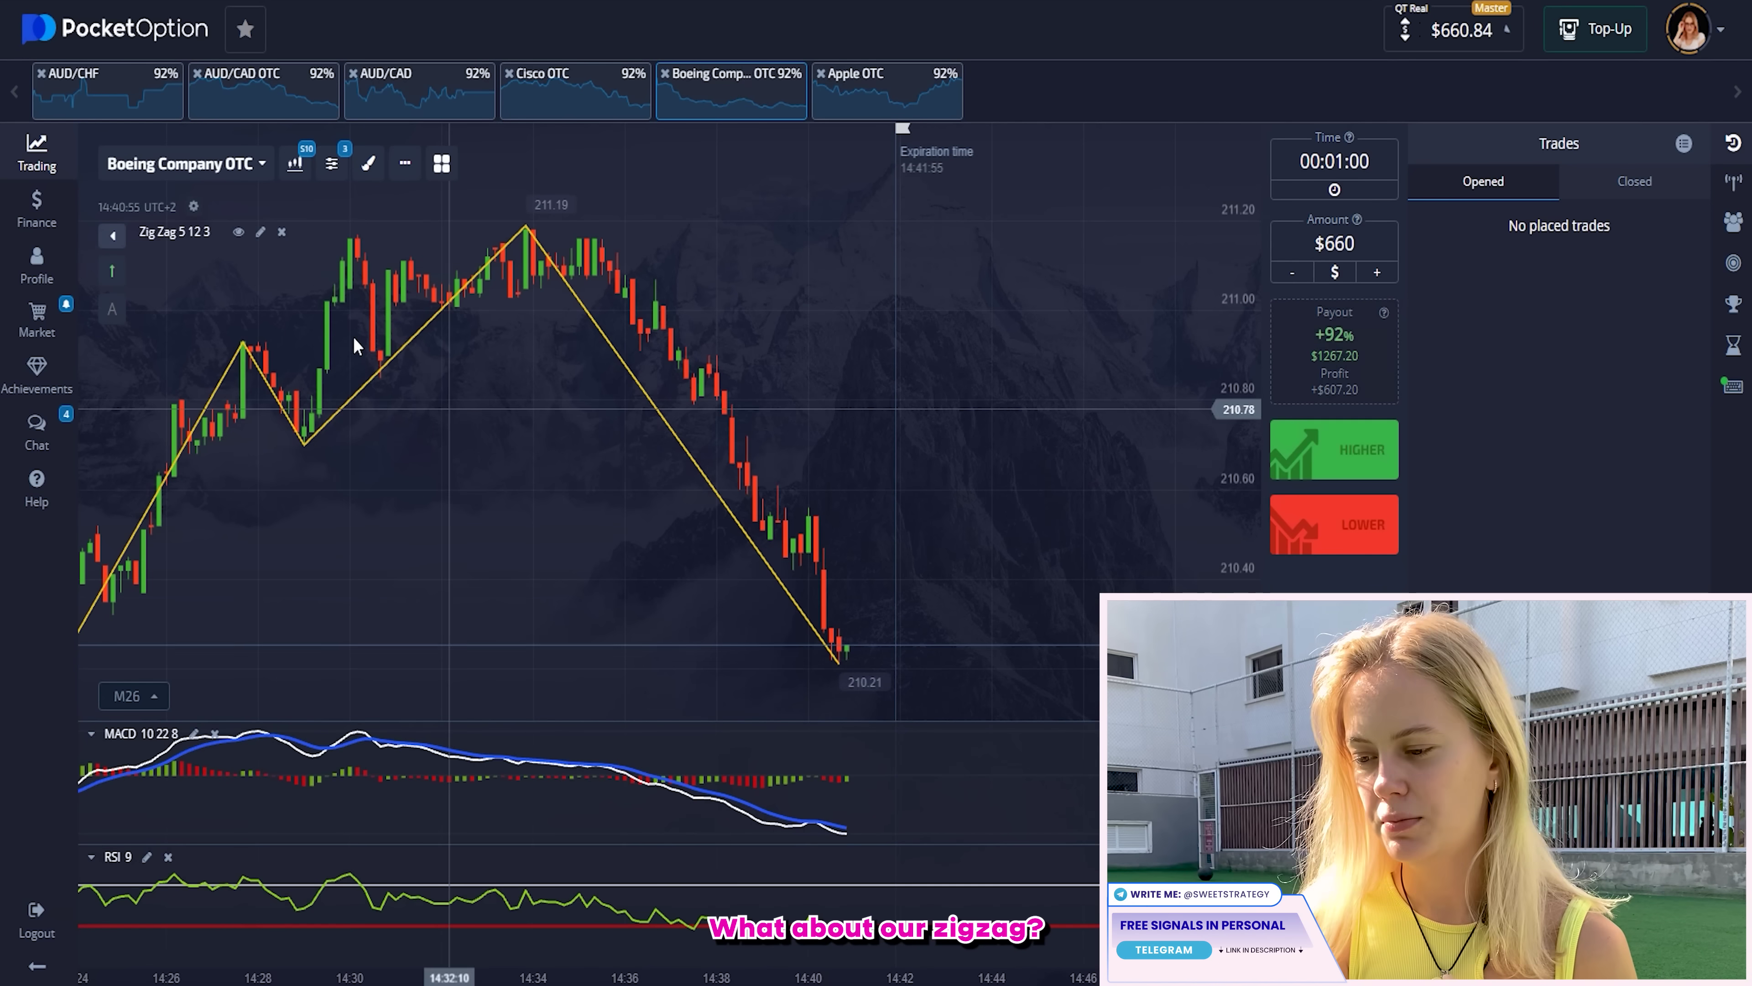
# Step: Restyle the first Zig Zag as a white 3px line and save it
pyautogui.click(21, 75)
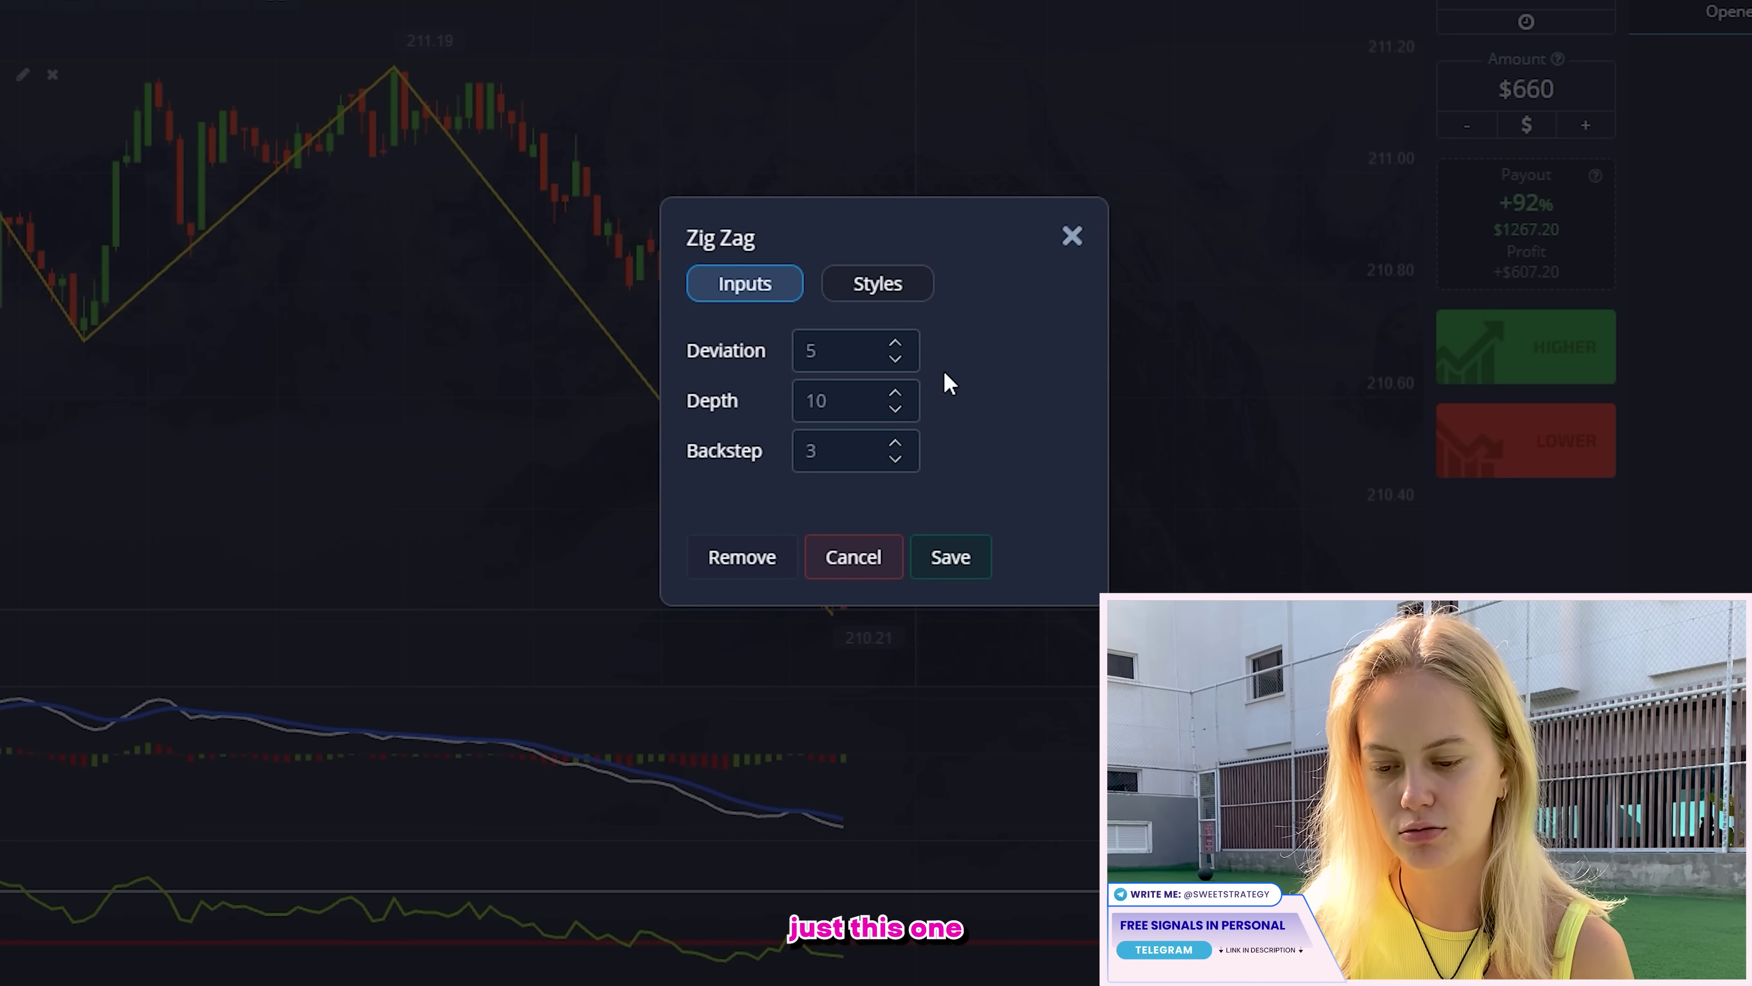
pyautogui.click(882, 284)
pyautogui.click(904, 353)
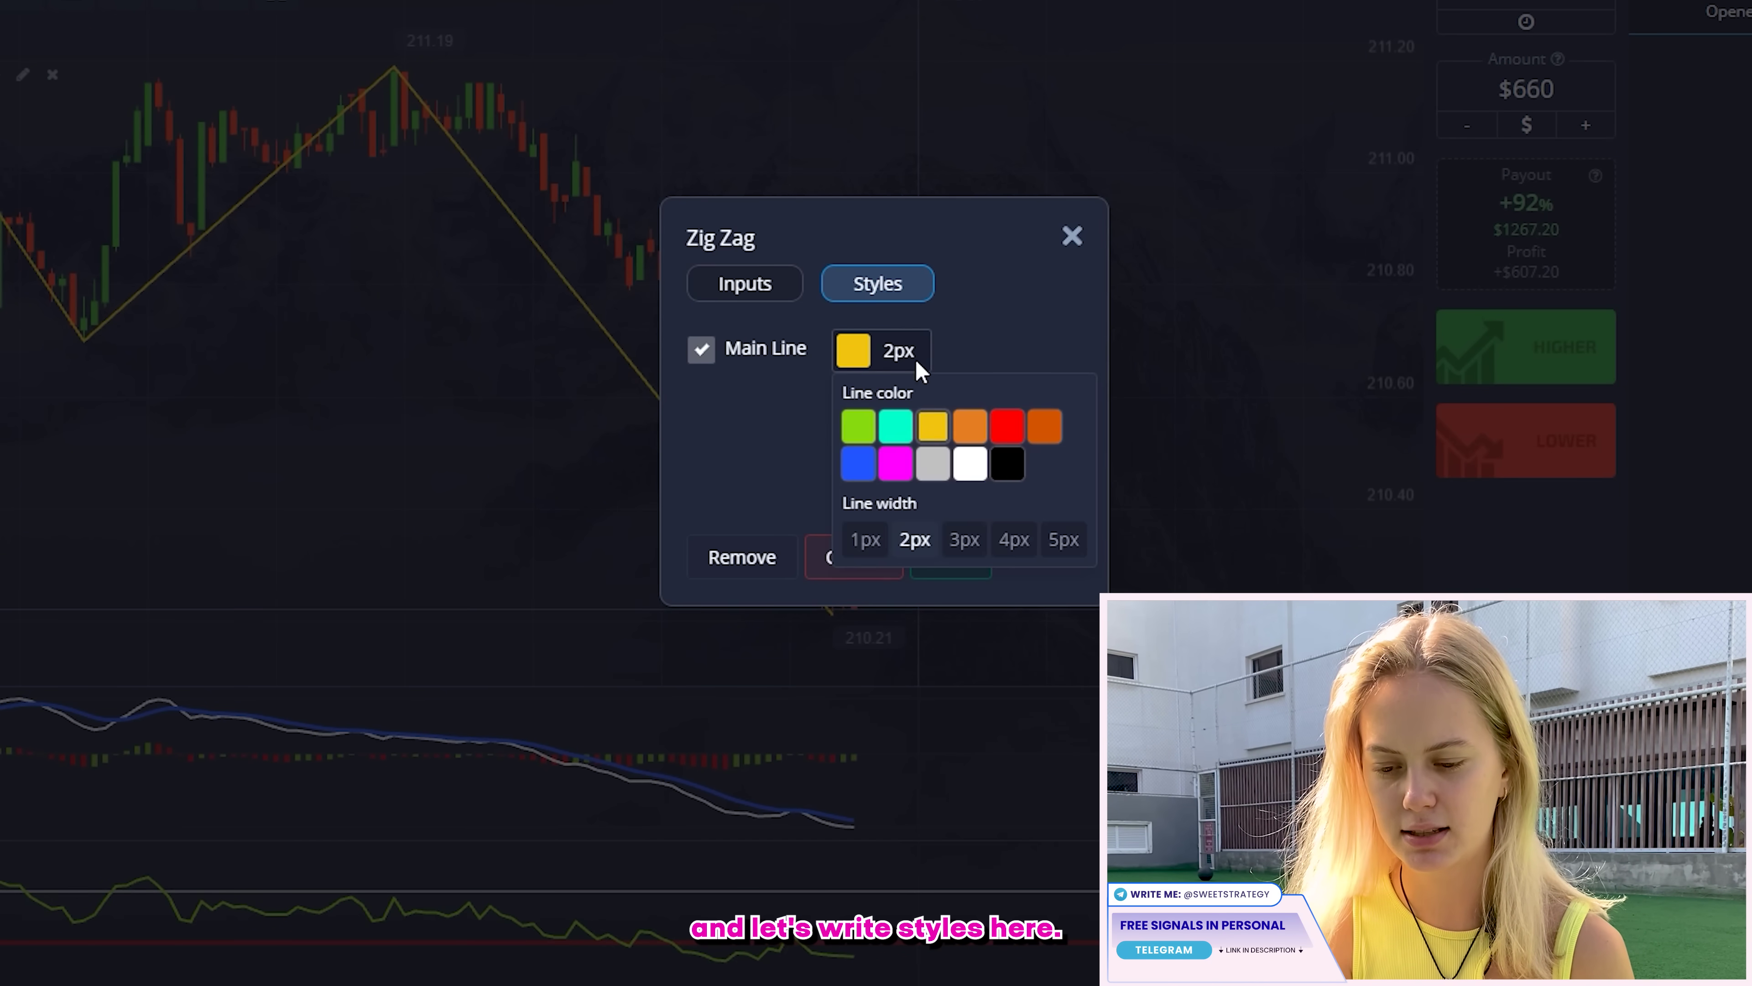
pyautogui.click(963, 540)
pyautogui.click(970, 462)
pyautogui.click(997, 328)
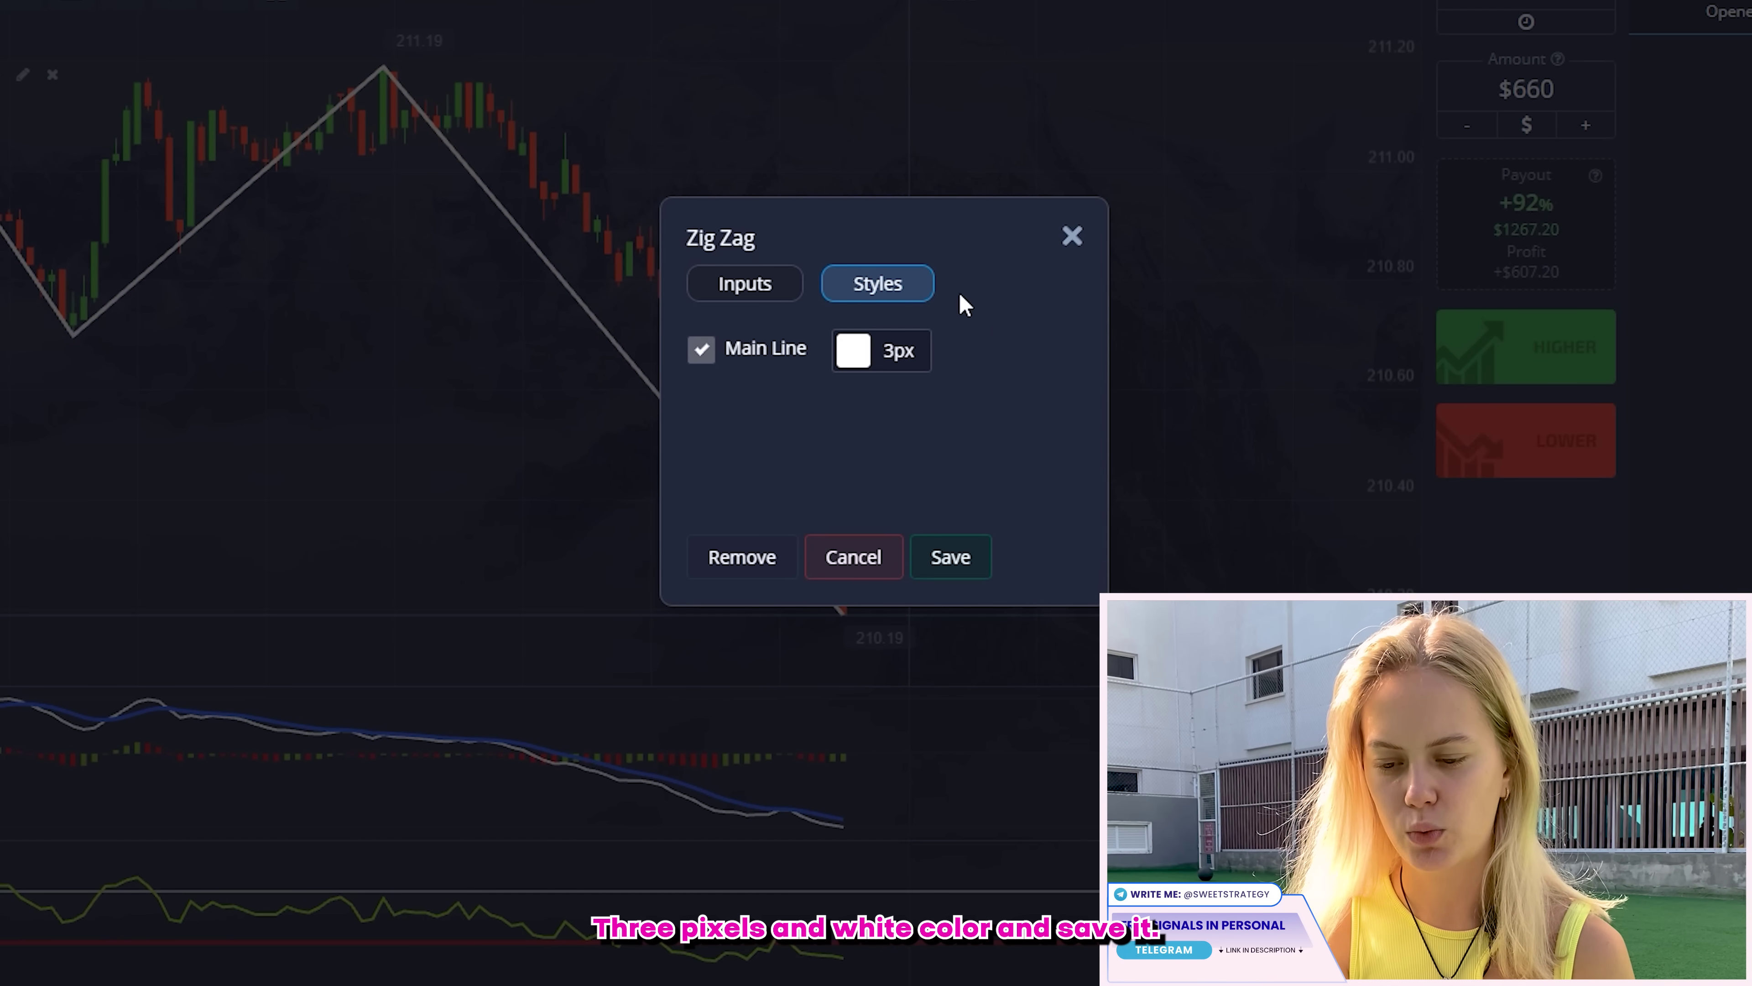
pyautogui.click(963, 558)
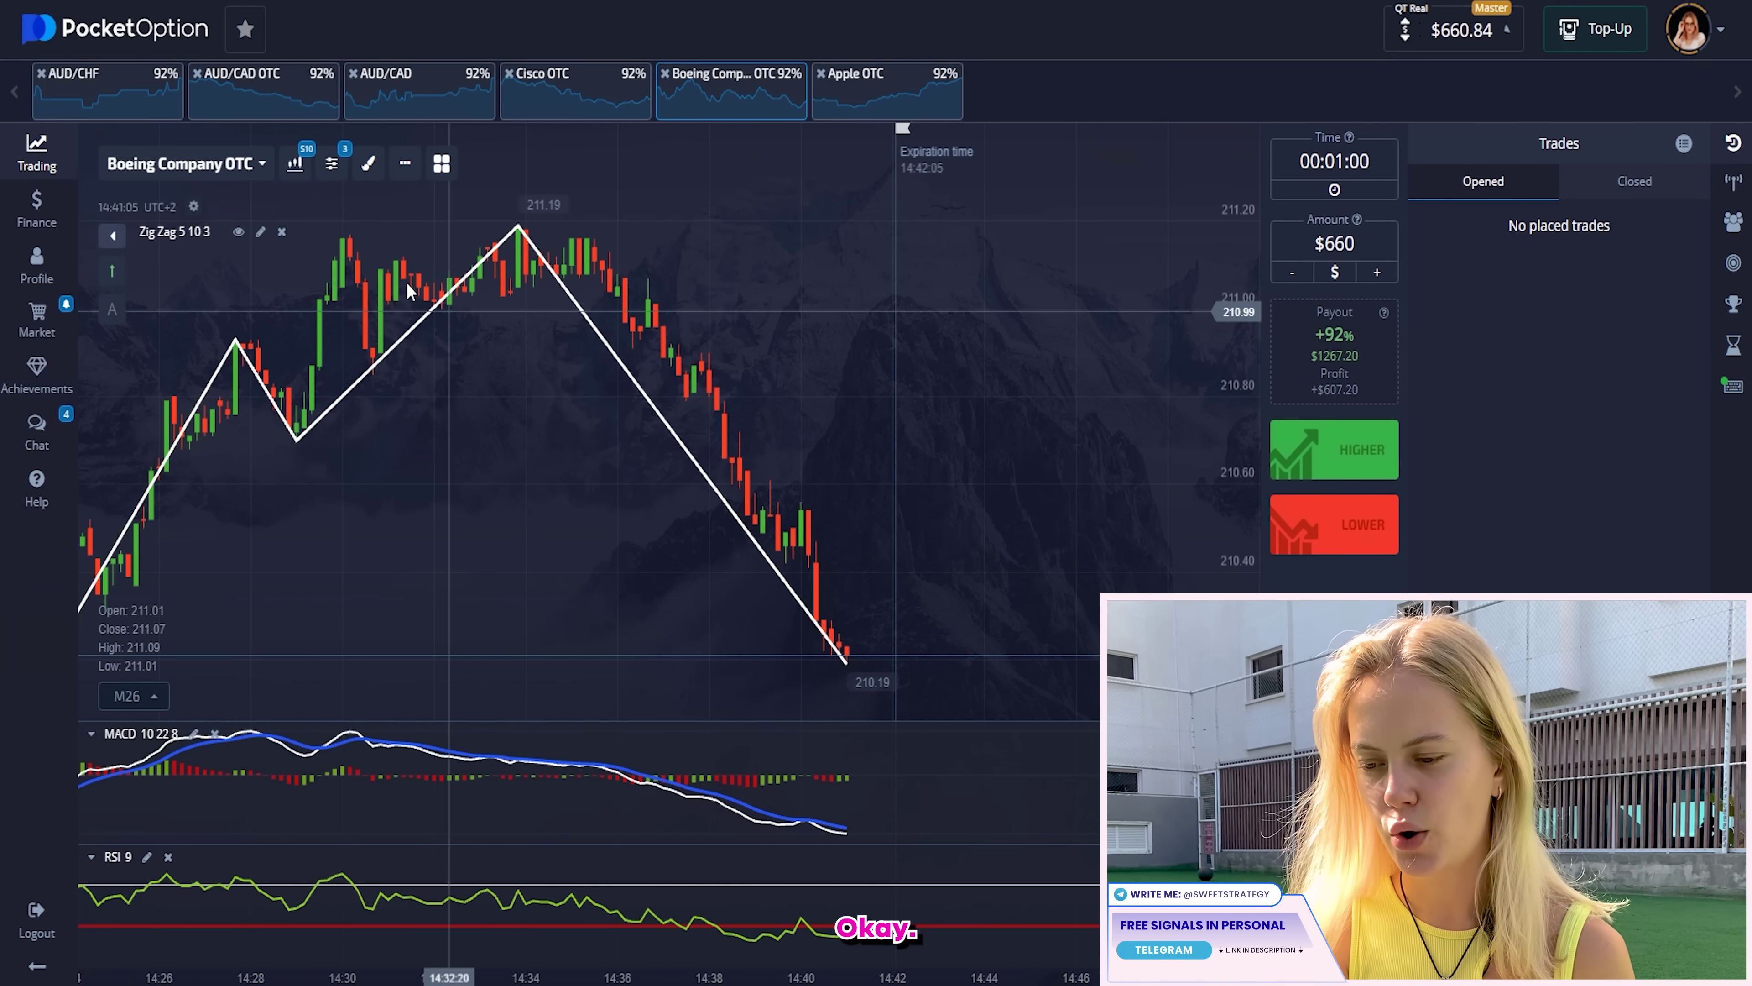
# Step: Add a second Zig Zag with deviation 3, depth 16 and a teal 3px line
pyautogui.click(331, 163)
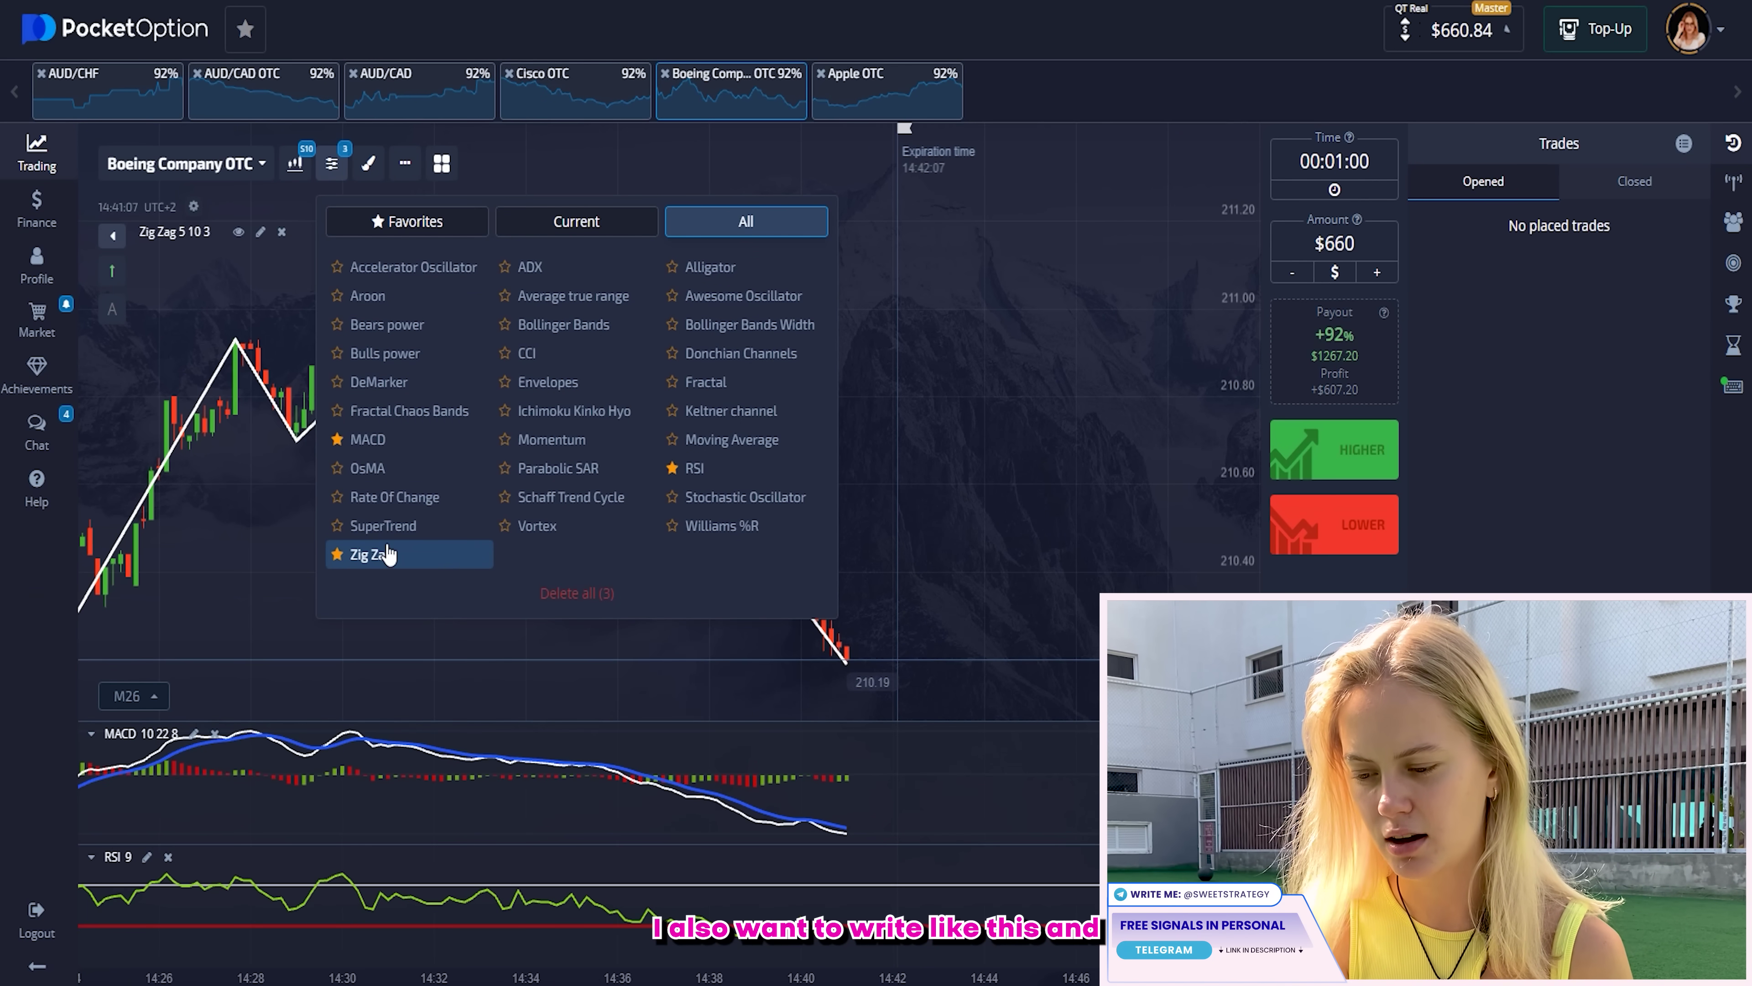
pyautogui.click(935, 438)
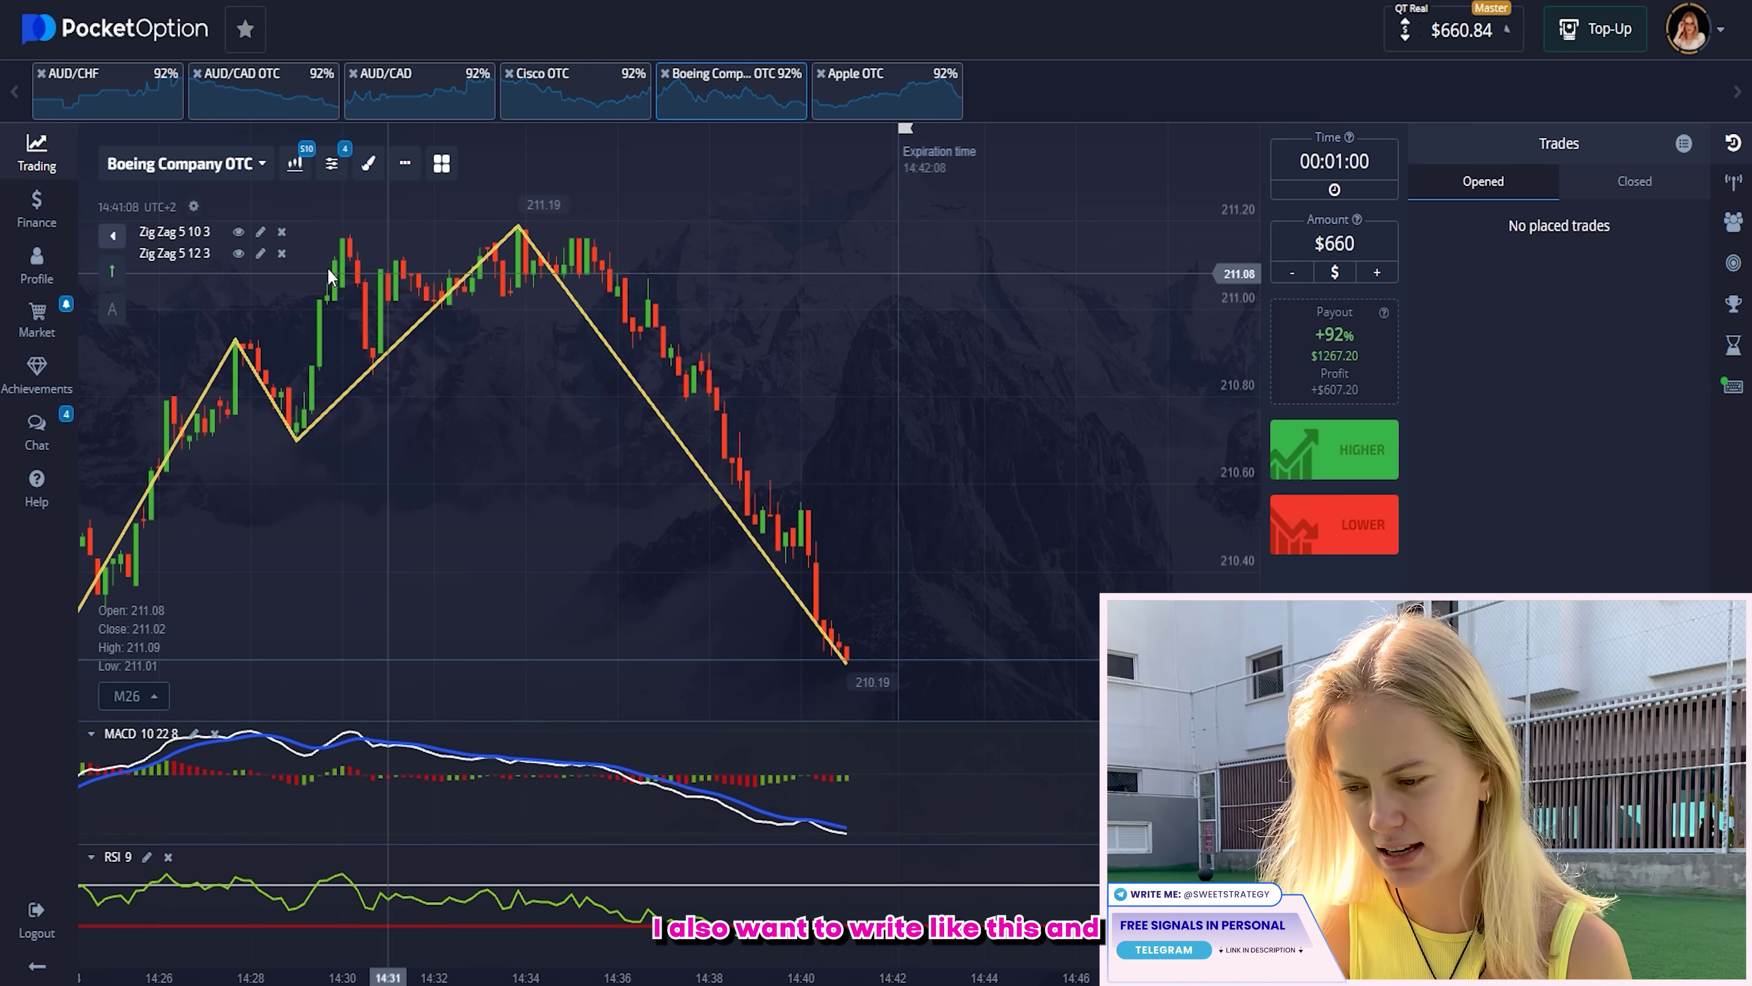
pyautogui.click(260, 254)
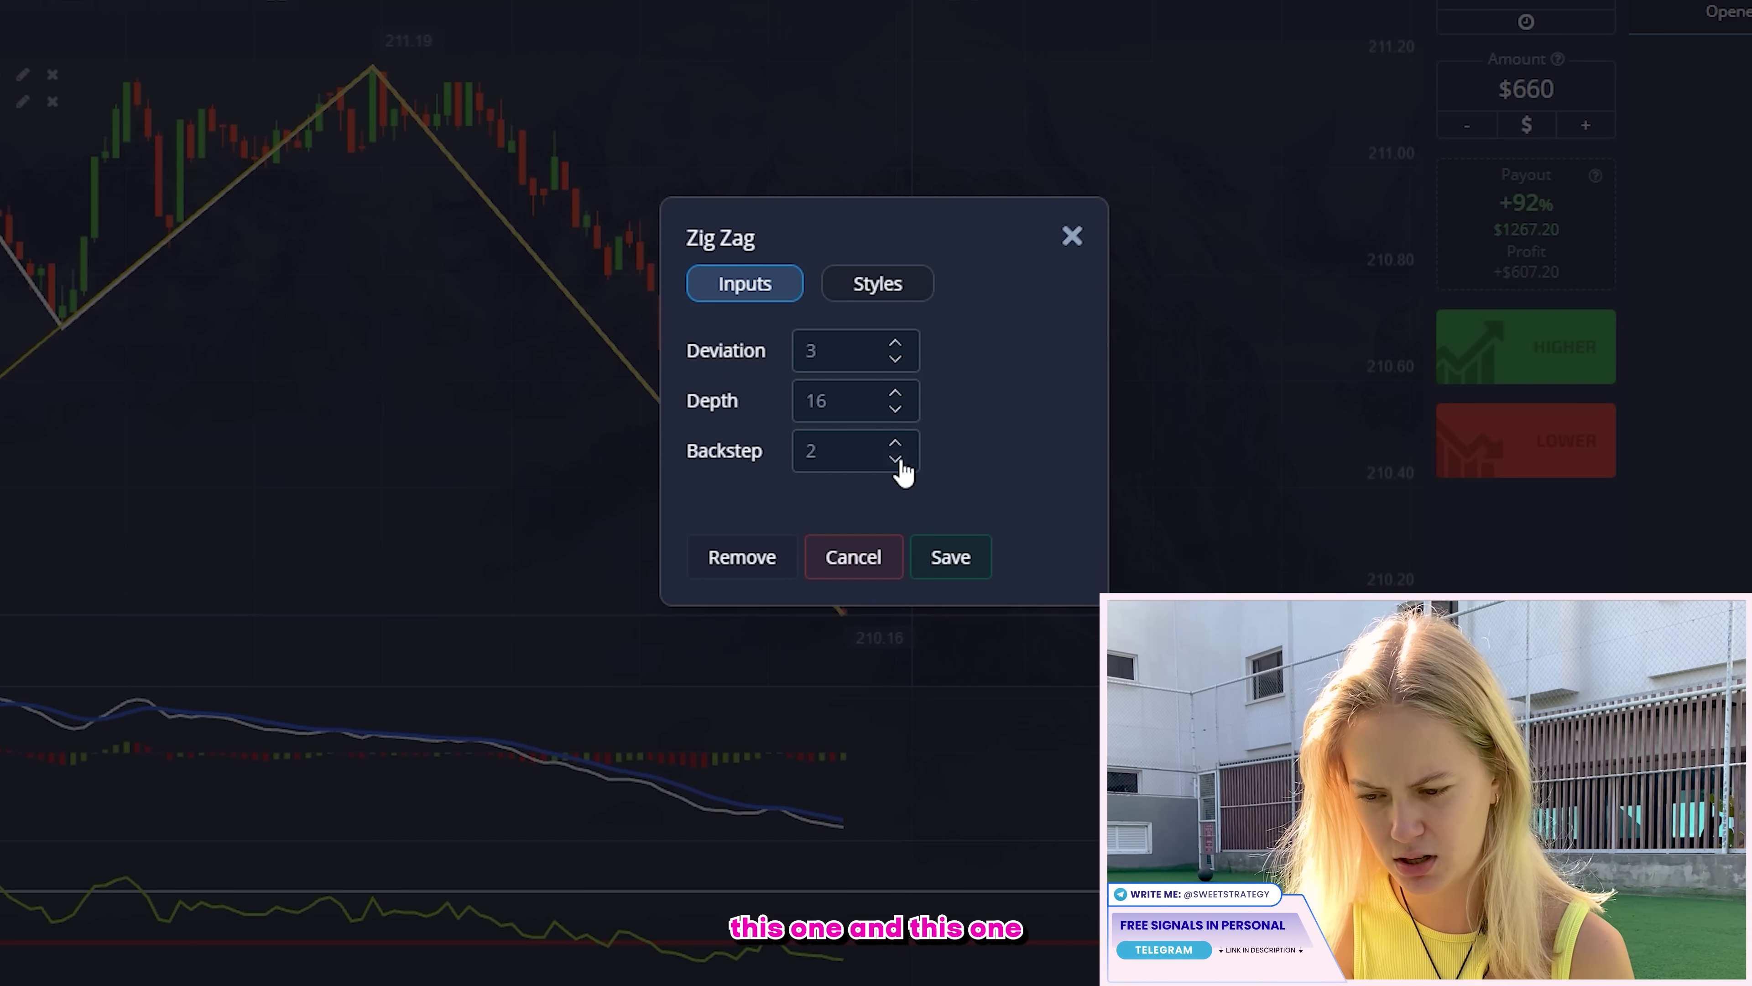
pyautogui.click(878, 284)
pyautogui.click(856, 350)
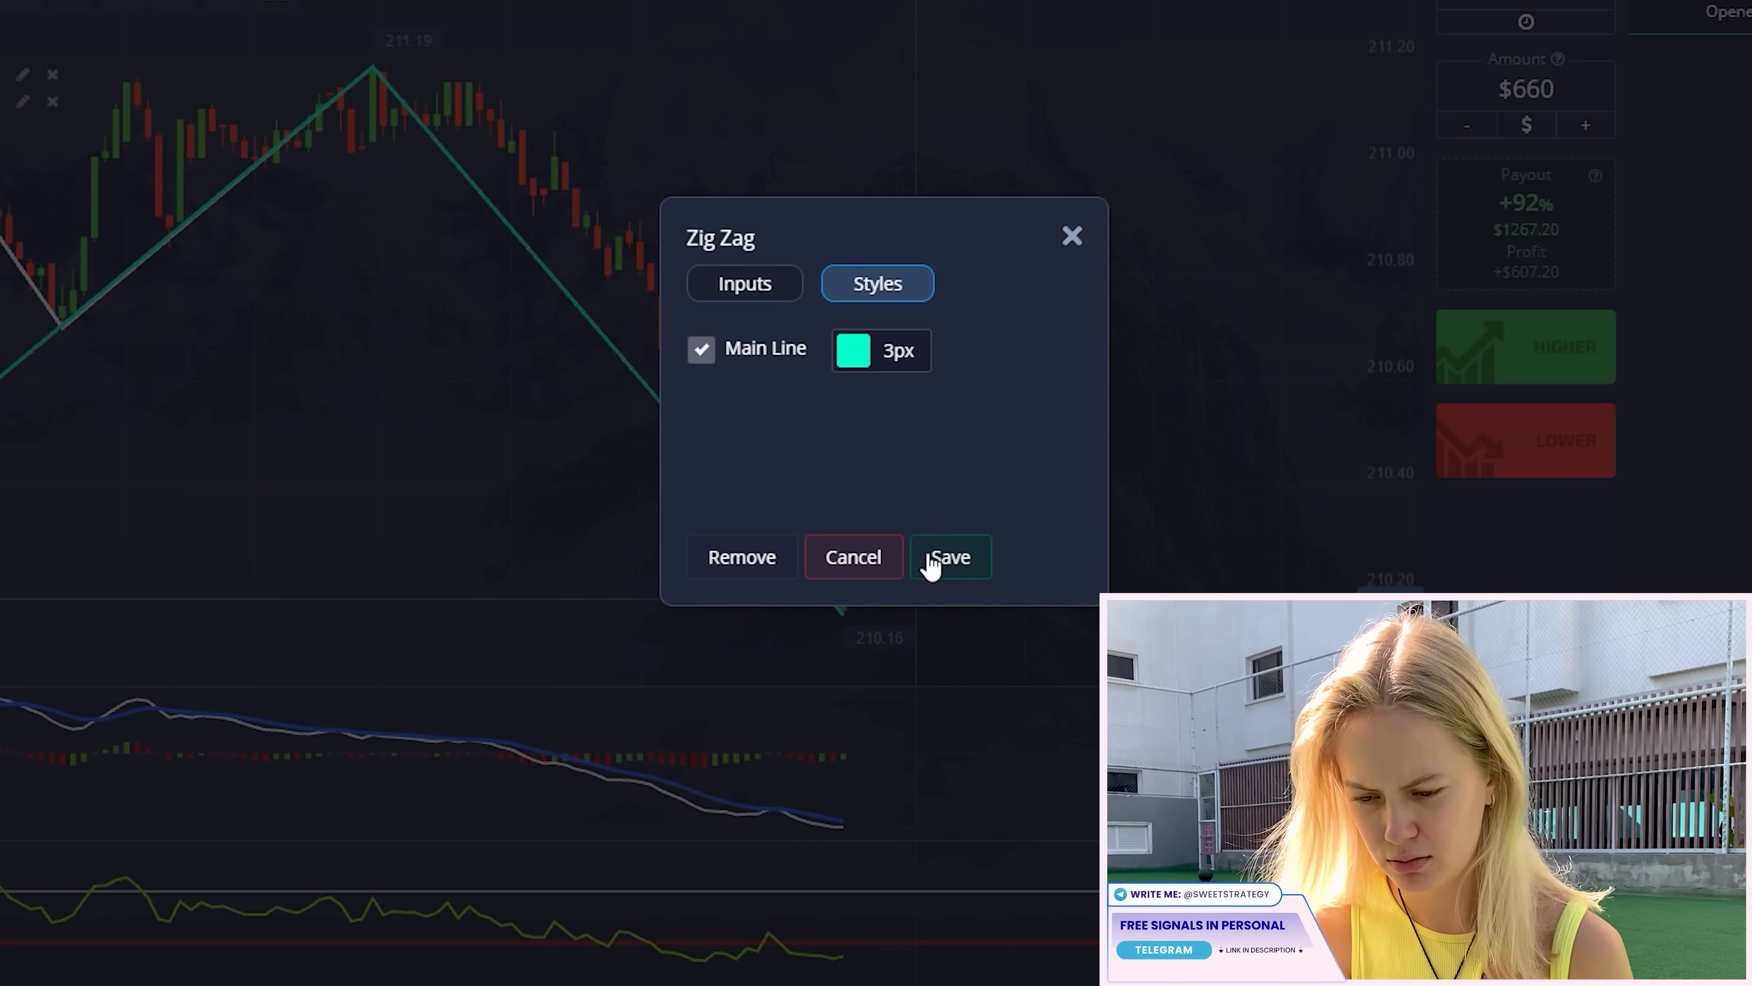
pyautogui.click(949, 557)
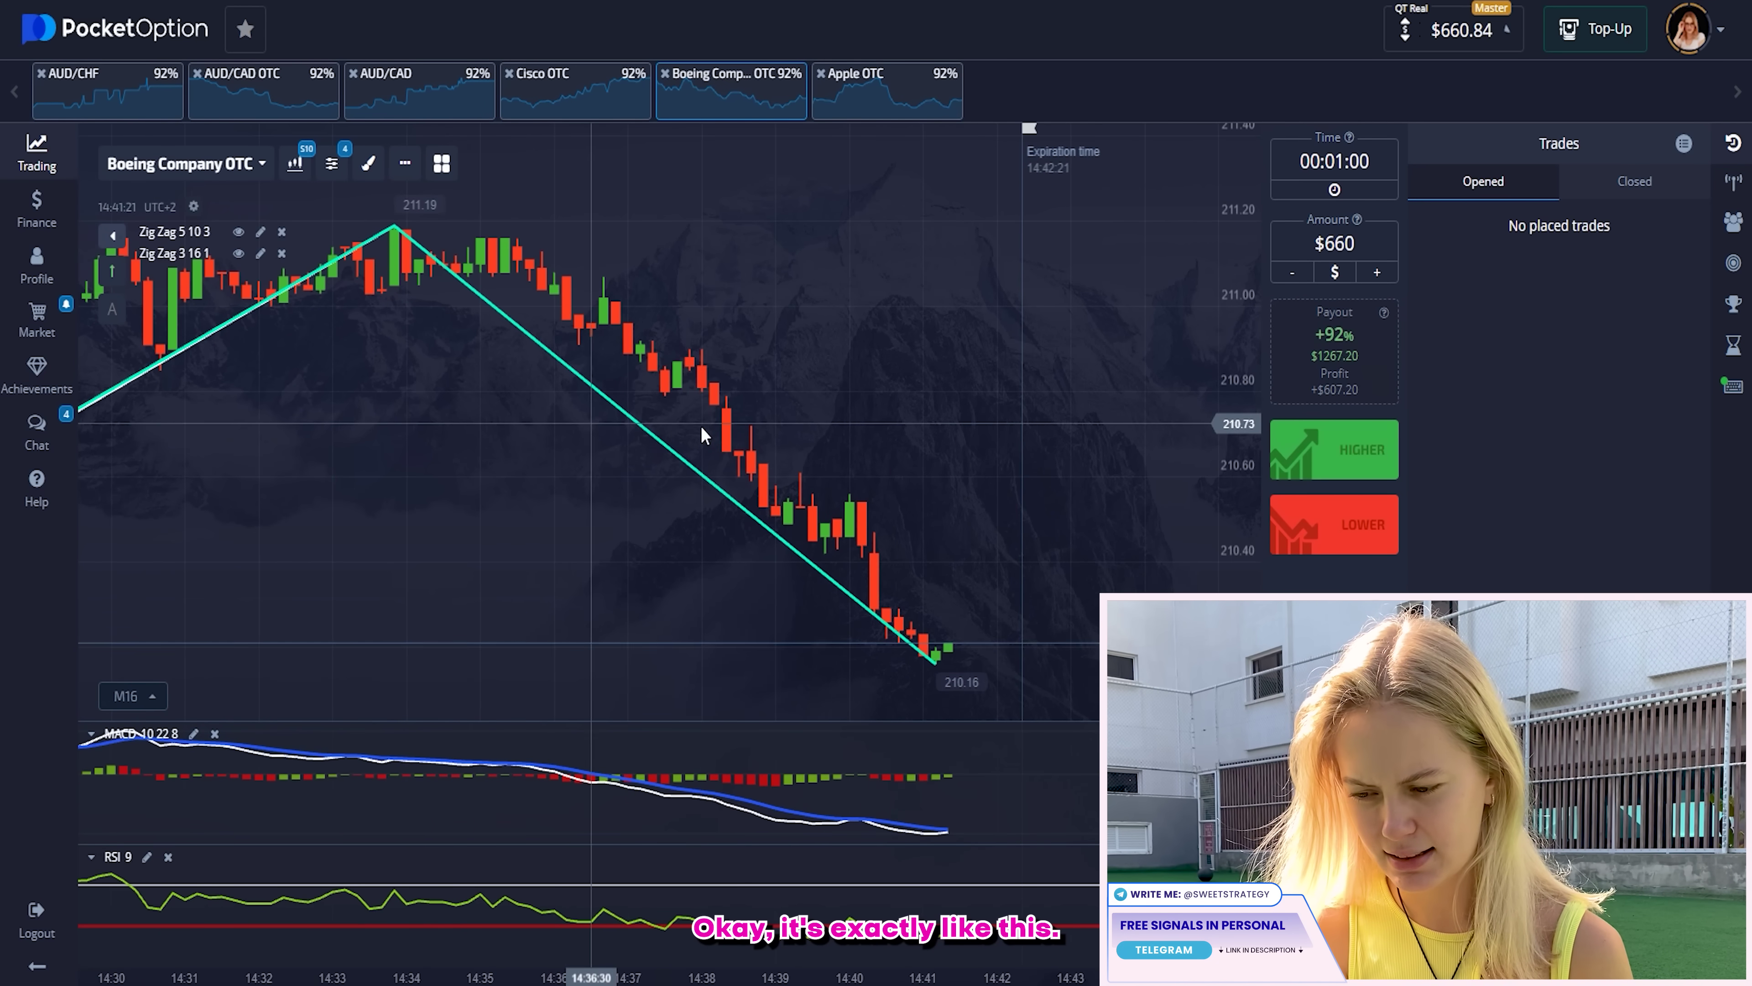
pyautogui.moveTo(701, 426); pyautogui.dragTo(911, 431)
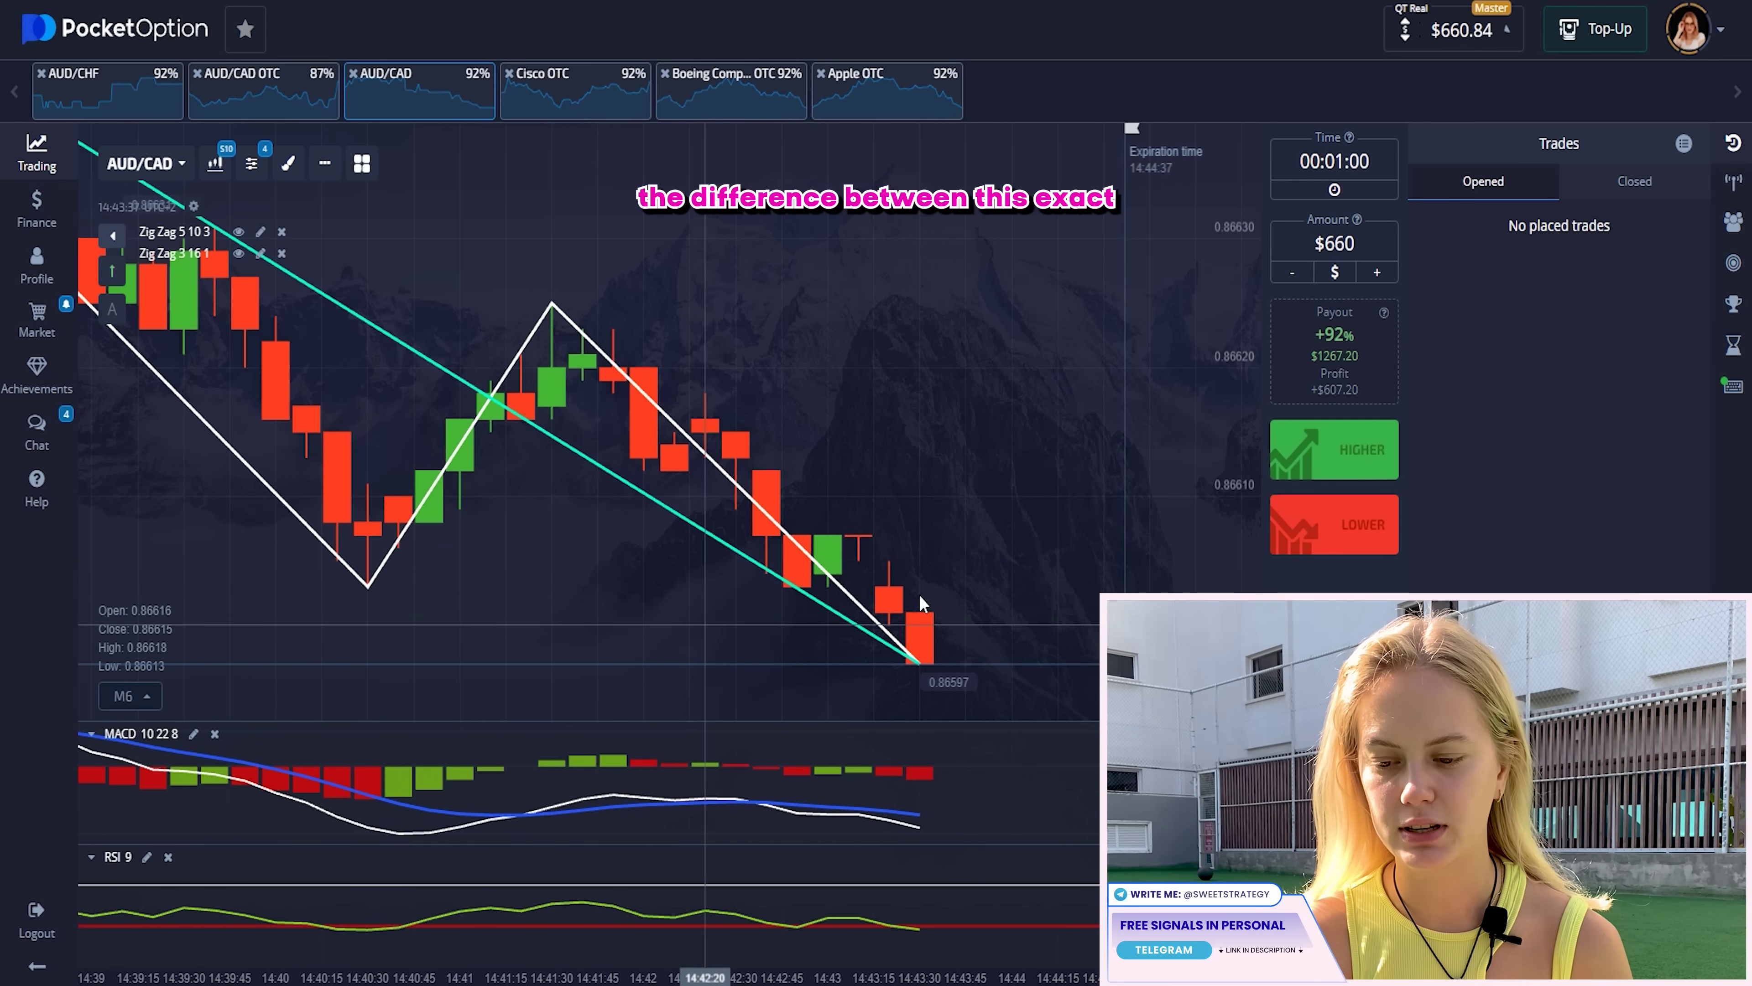
# Step: Place a $660 one-minute HIGHER trade on AUD/CAD
pyautogui.click(1337, 469)
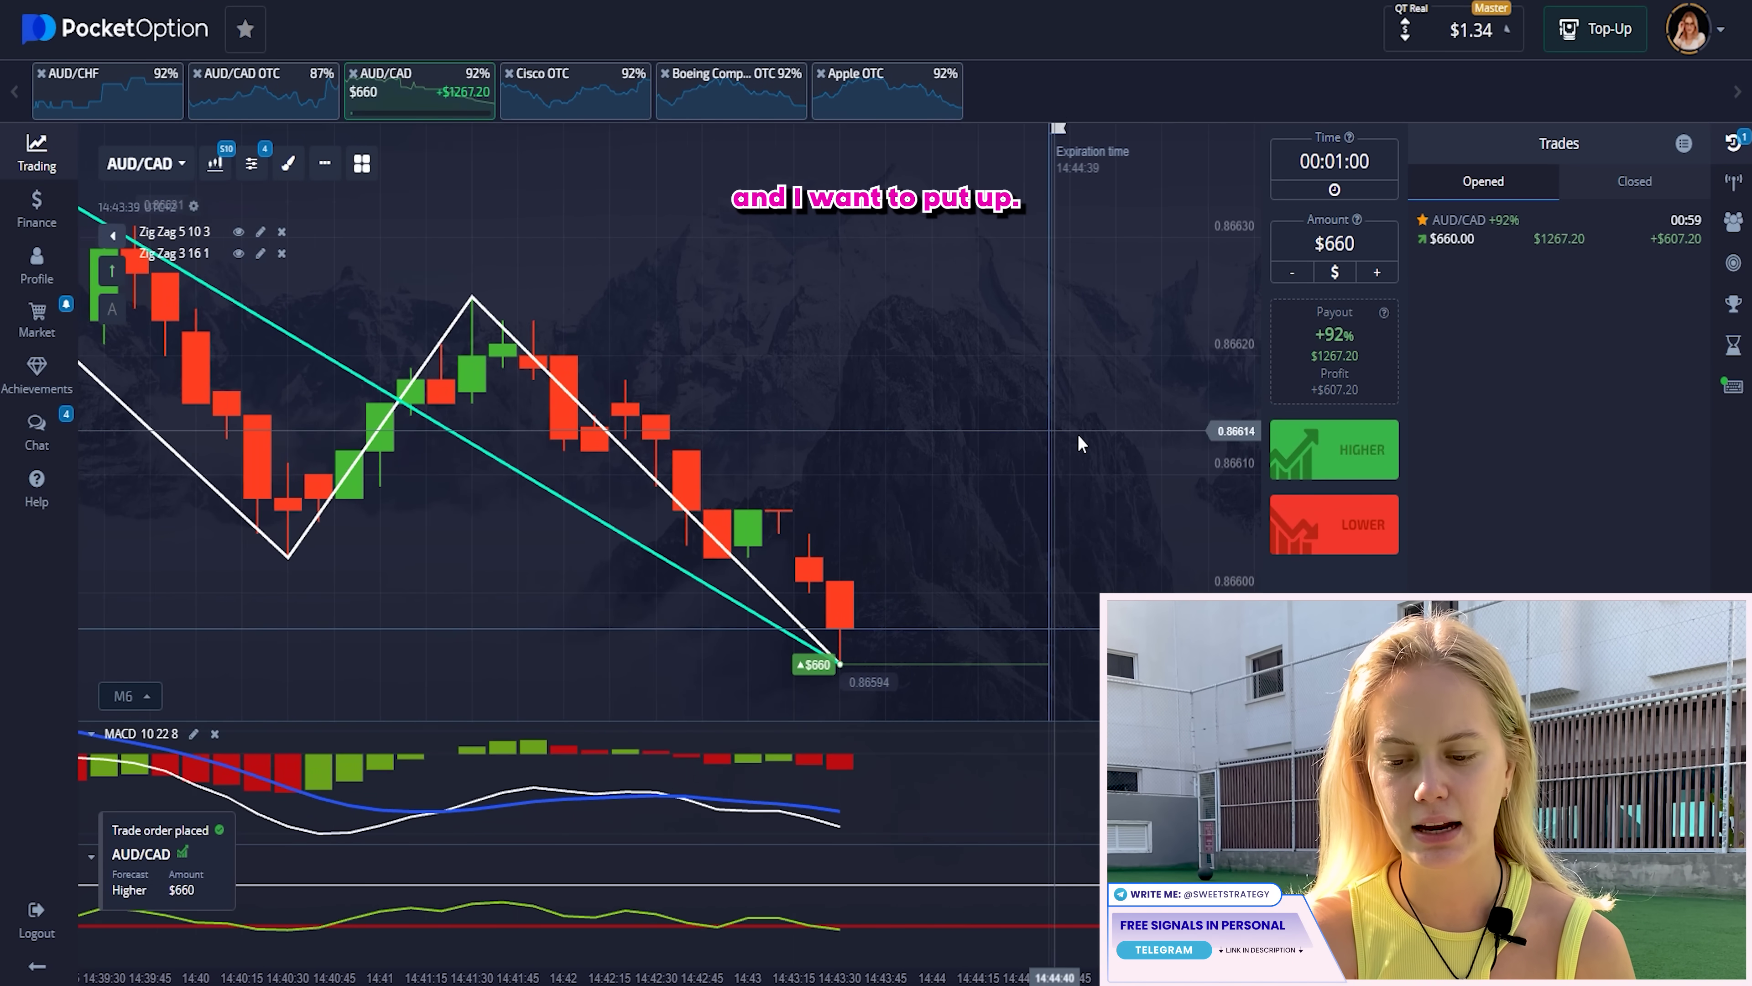
# Step: After the AUD/CAD trade expires, view its $1267.20 winning result
pyautogui.scroll(1, 1127, 441)
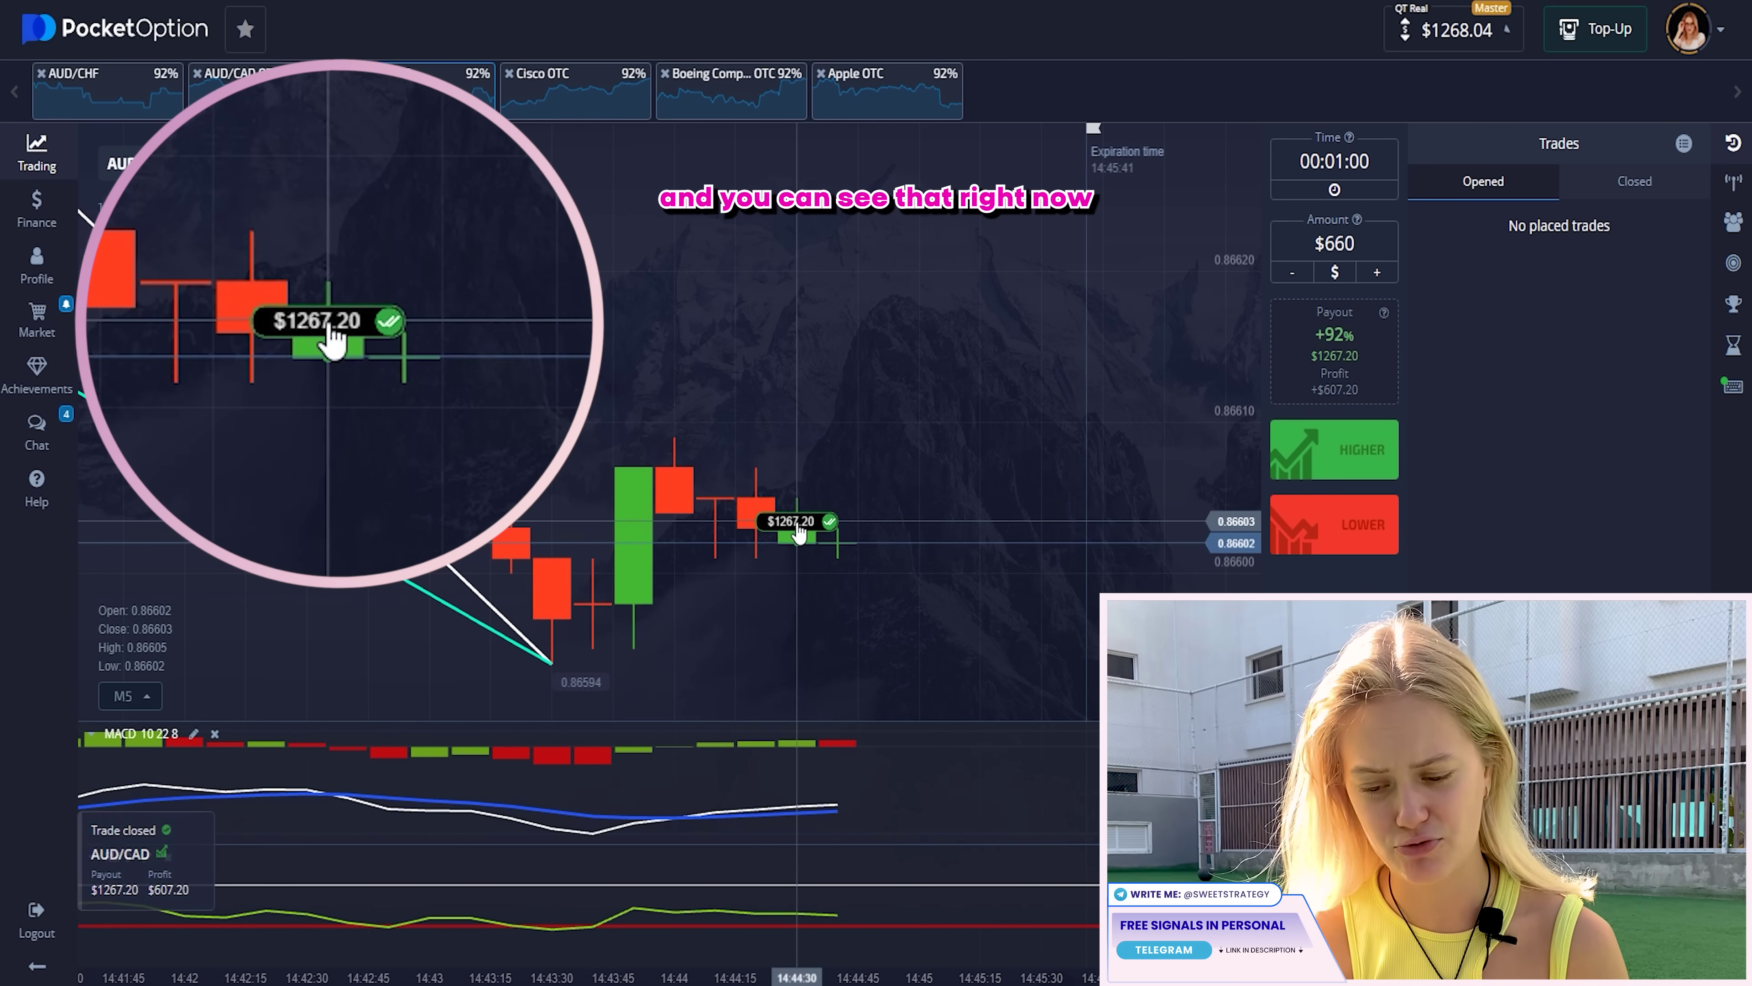
pyautogui.click(801, 535)
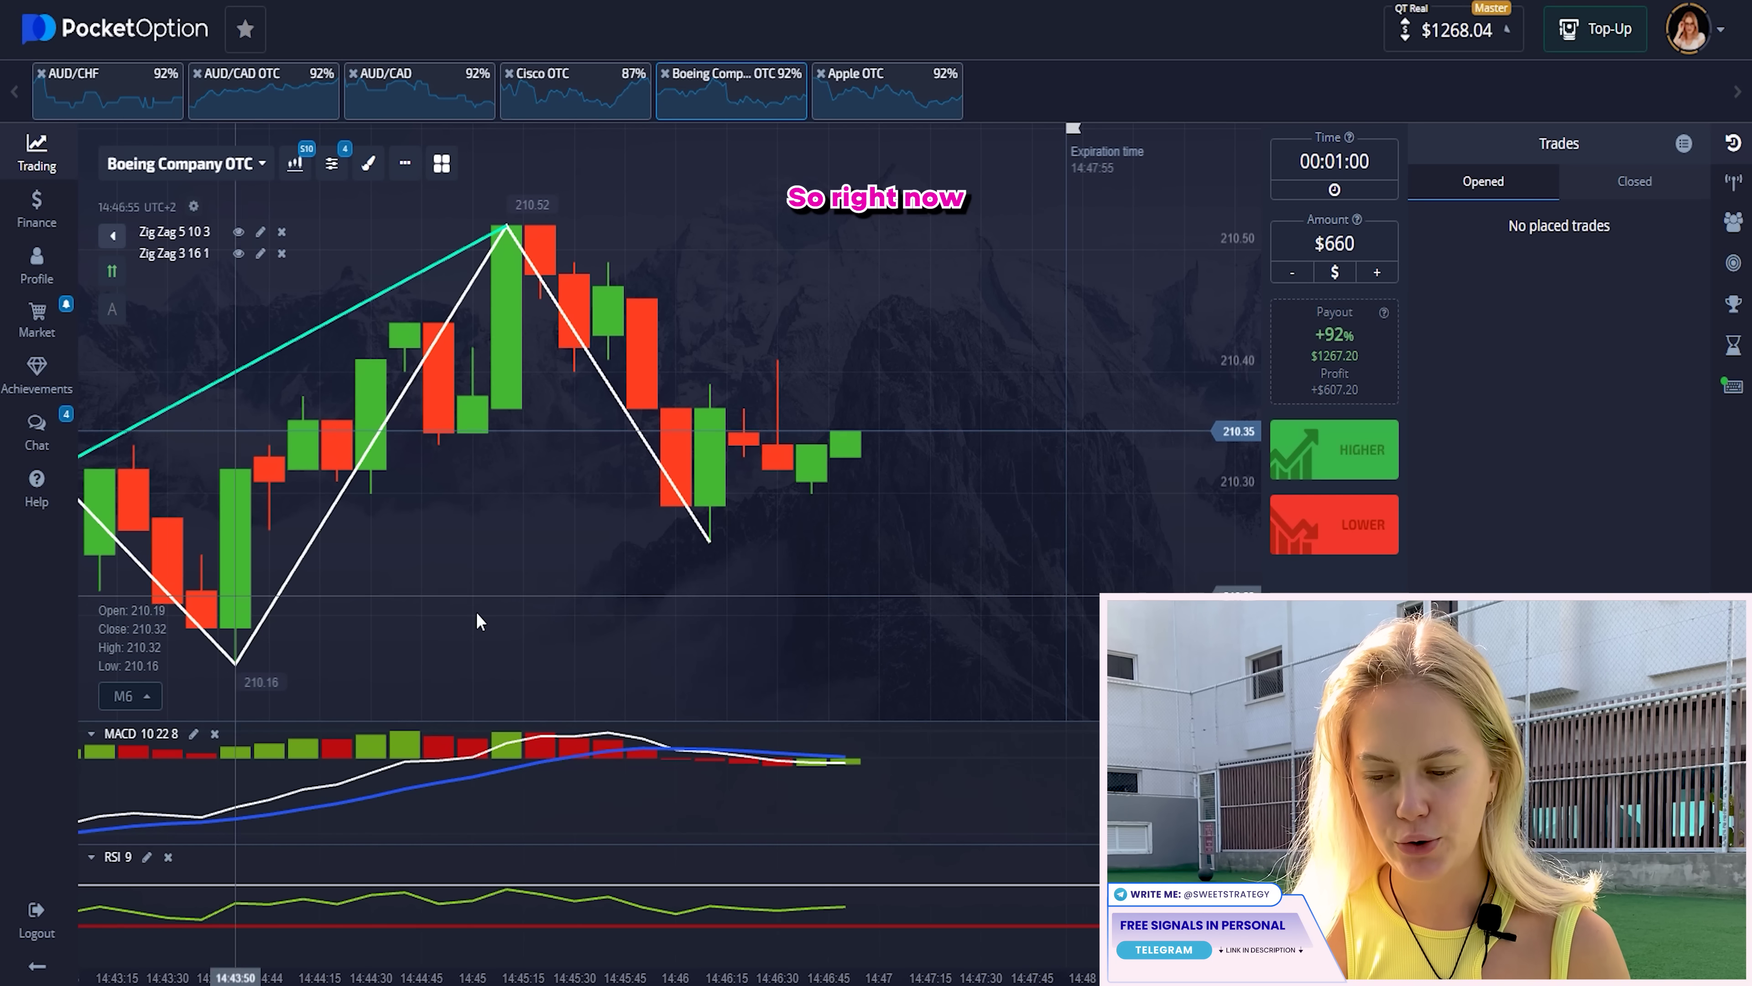
# Step: Set the amount to $800, trade HIGHER on Boeing OTC, and view the $1536.00 payout
pyautogui.click(1333, 240)
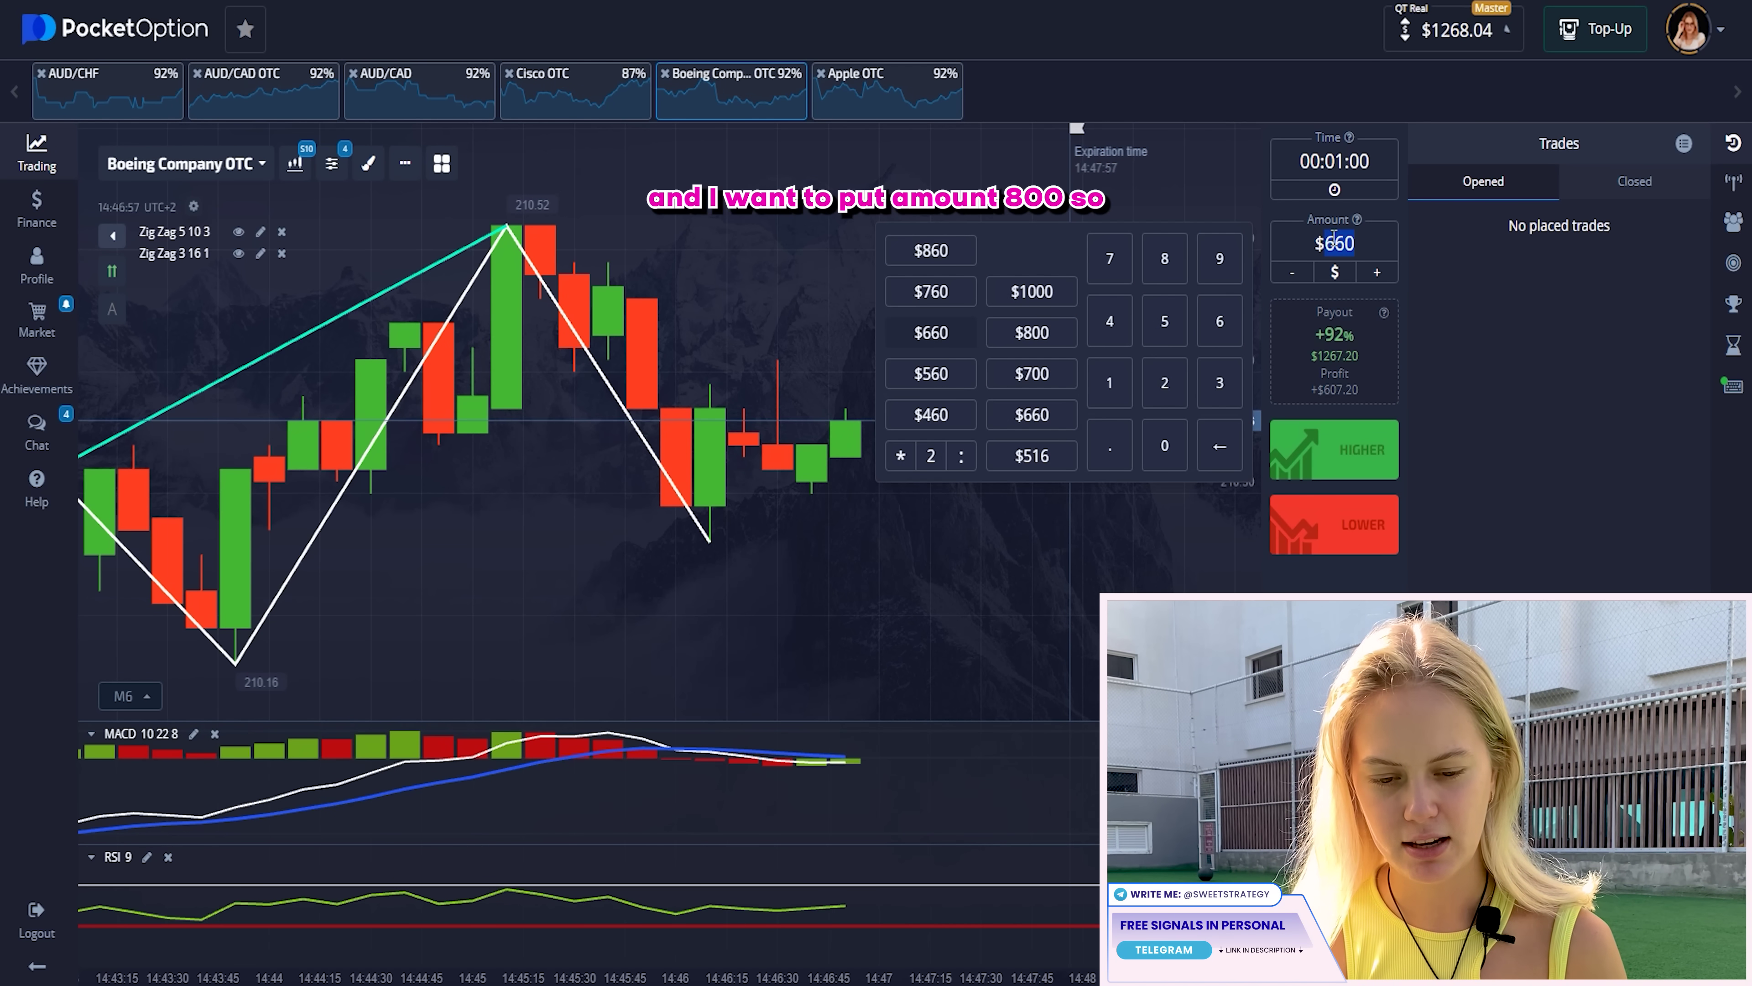
pyautogui.click(1442, 228)
pyautogui.click(1333, 450)
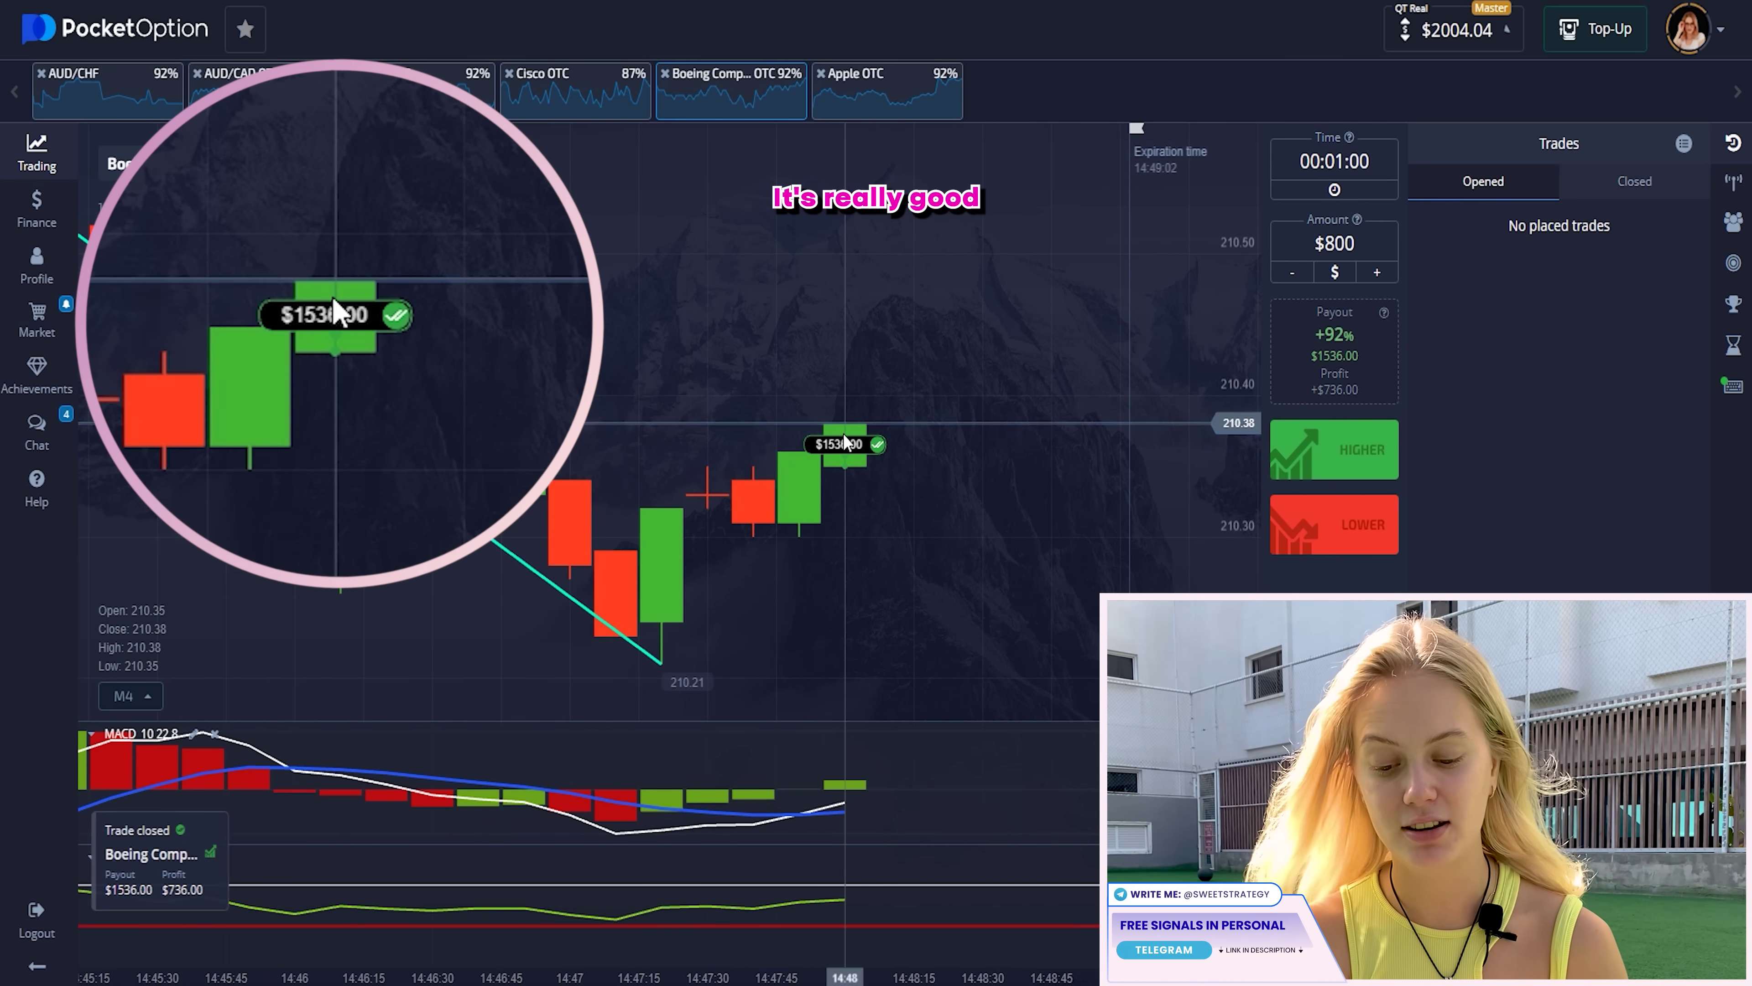
pyautogui.click(842, 444)
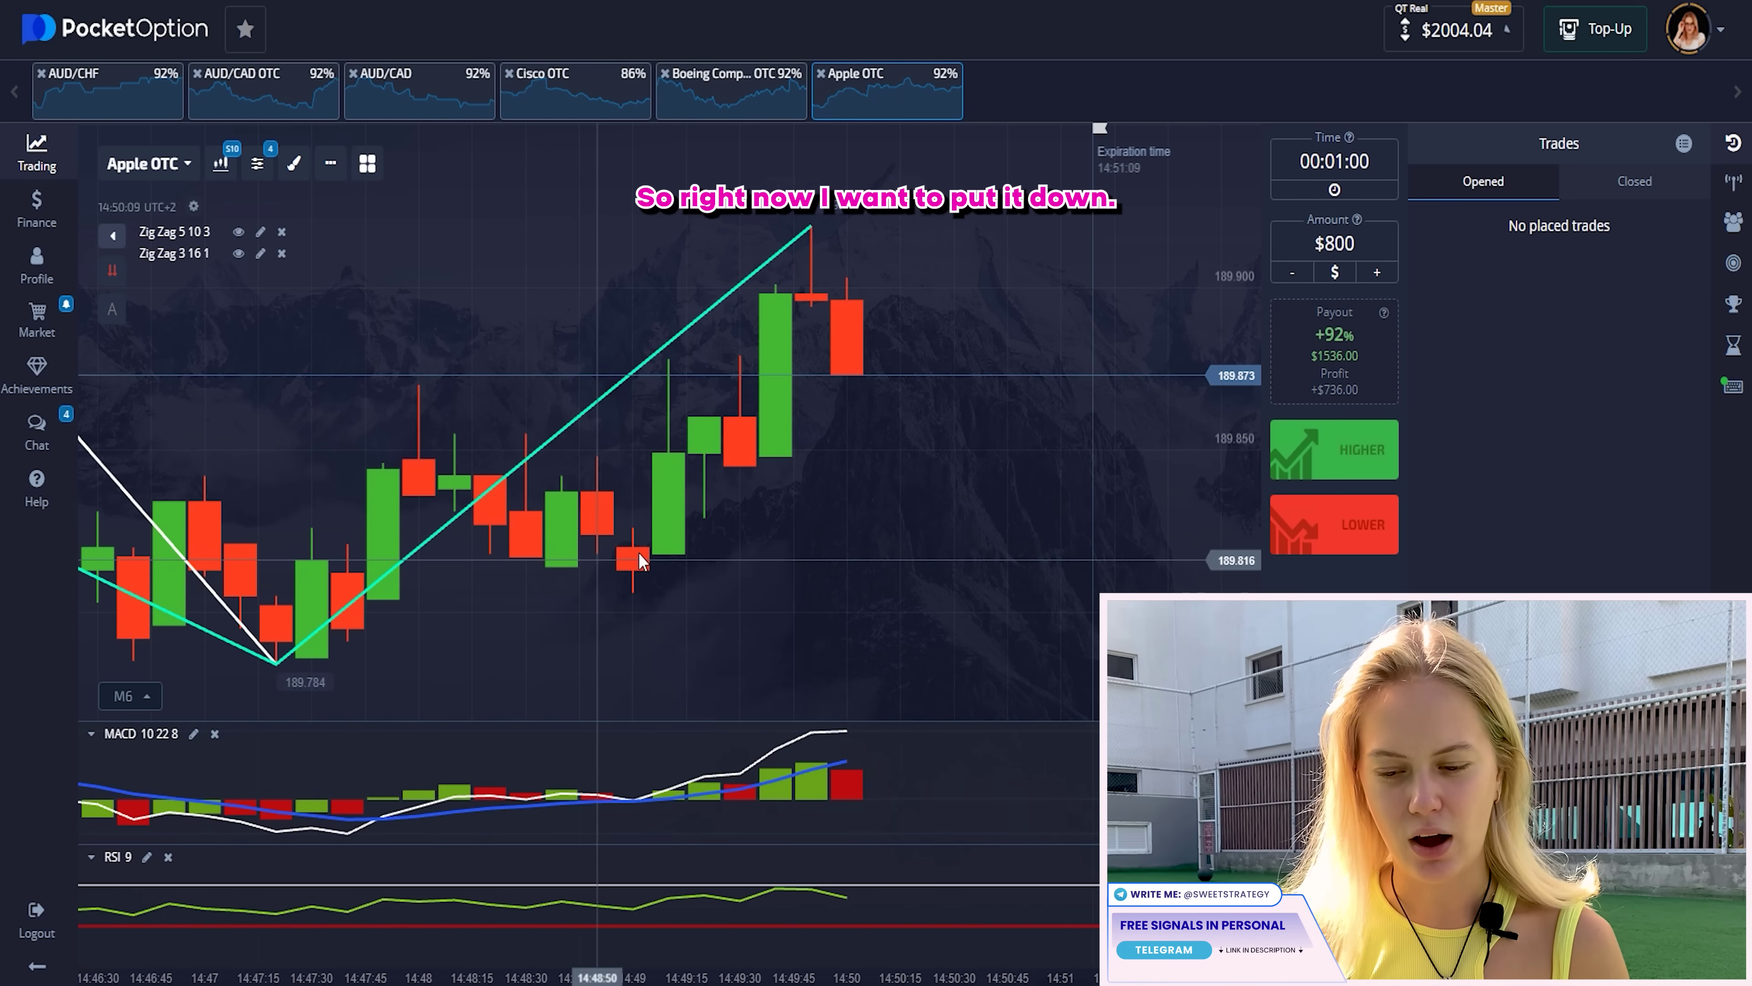
# Step: Place an $800 one-minute LOWER trade on Apple OTC
pyautogui.click(1301, 549)
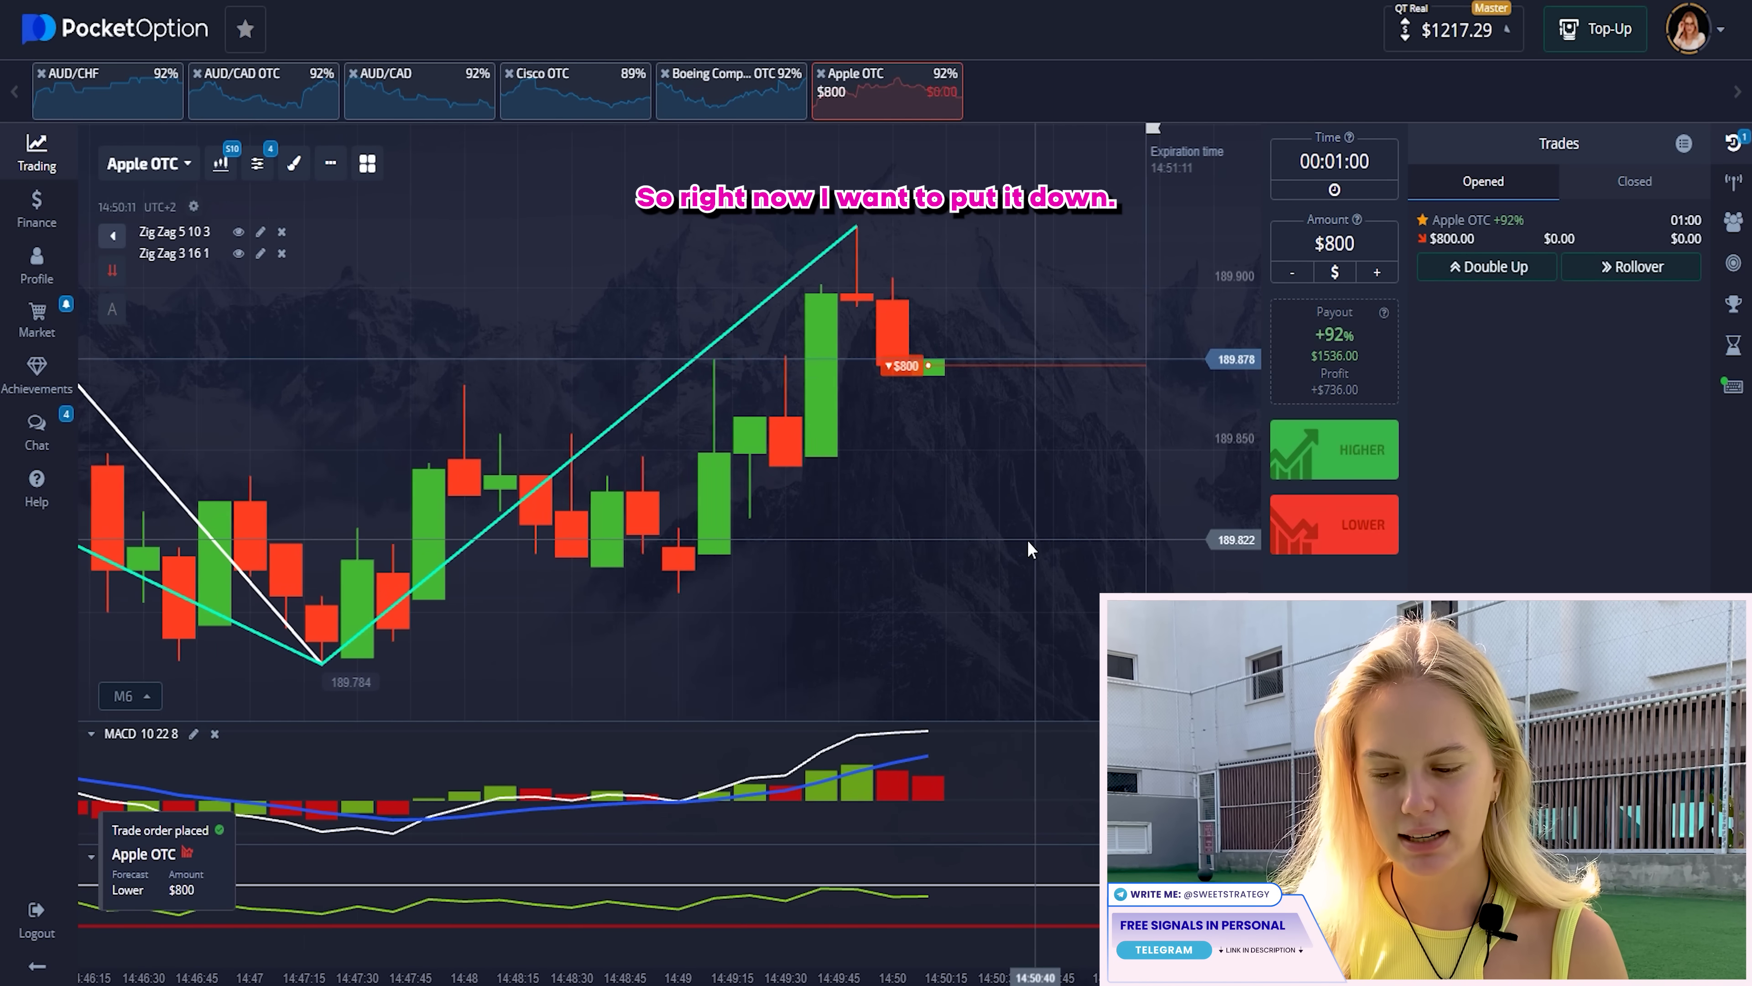
# Step: After the Apple OTC trade expires, view its $1536.00 winning result
pyautogui.scroll(2, 1136, 536)
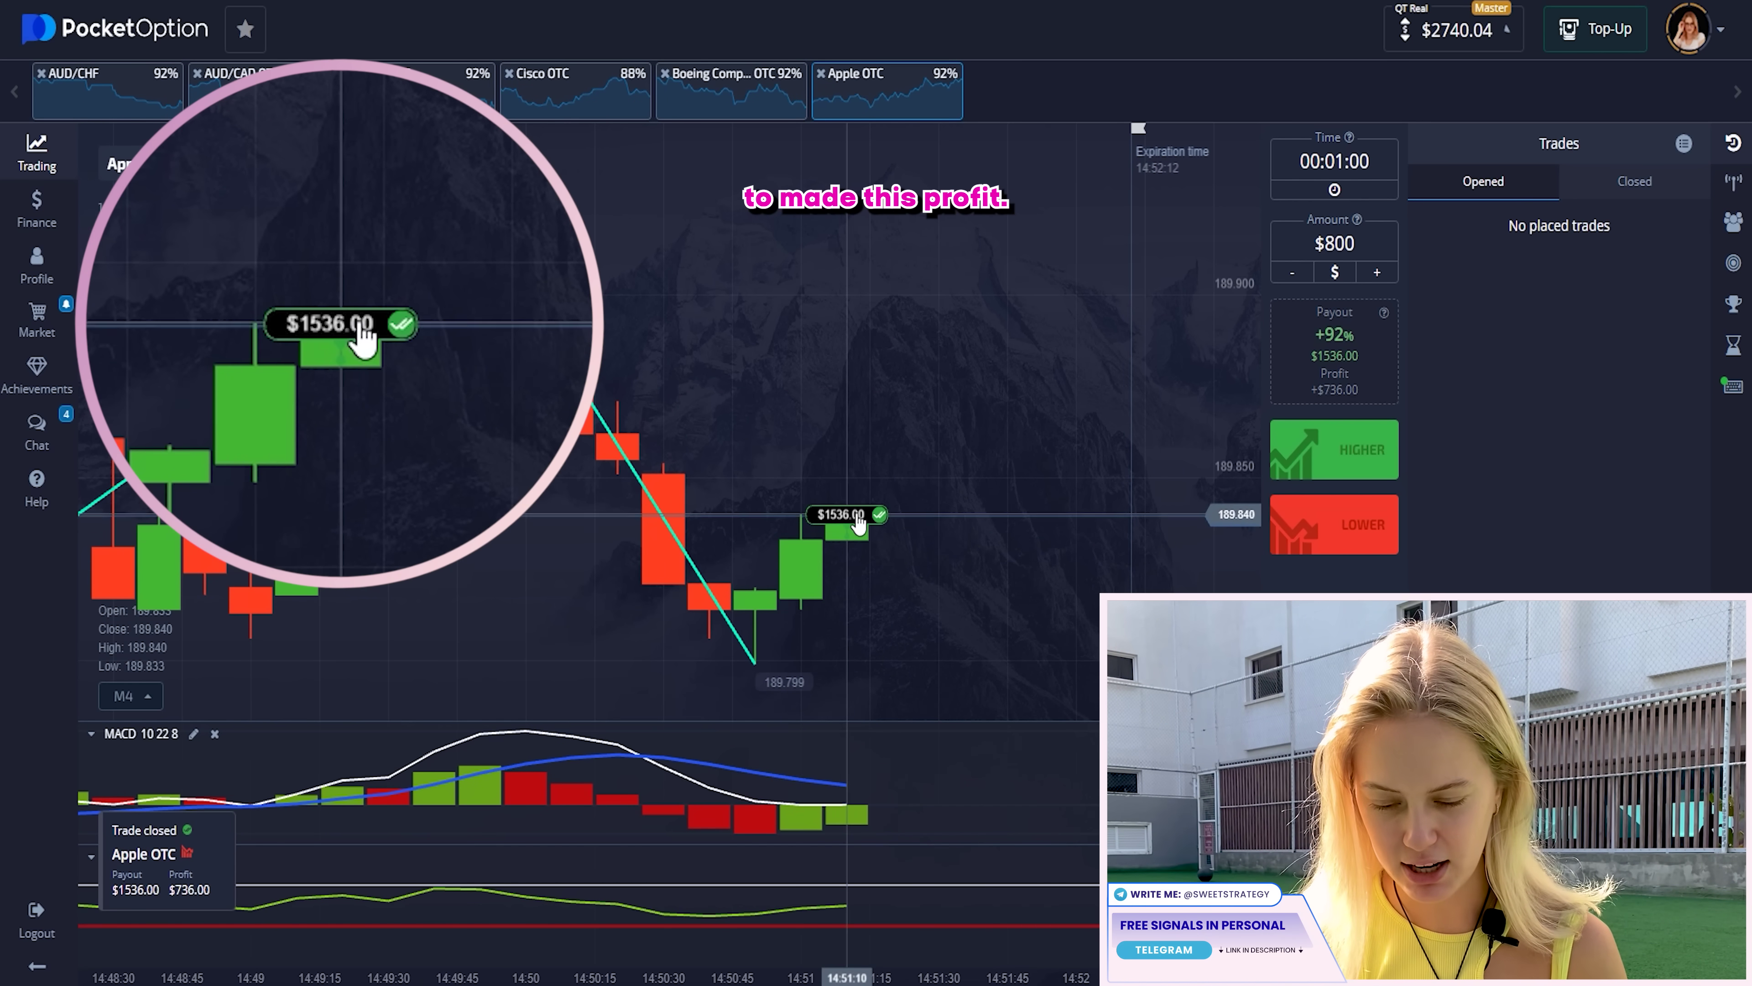
pyautogui.click(857, 524)
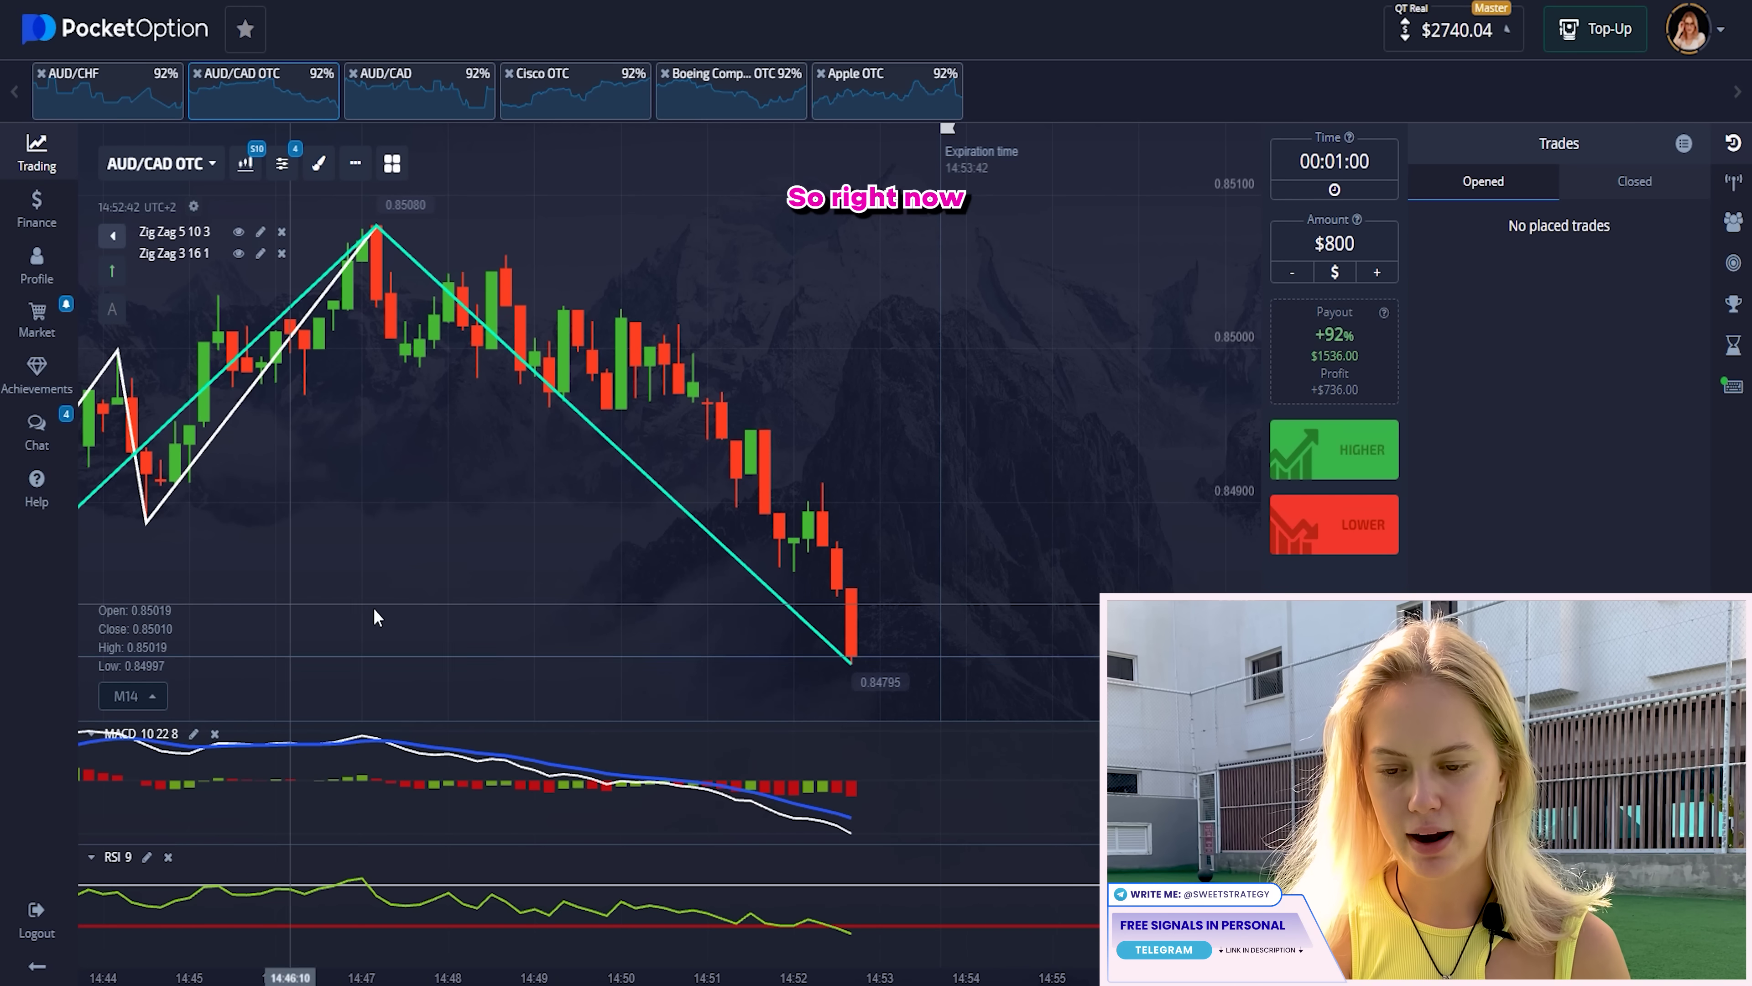
# Step: Zoom out the AUD/CAD OTC chart to see more price history
pyautogui.scroll(-3, 477, 607)
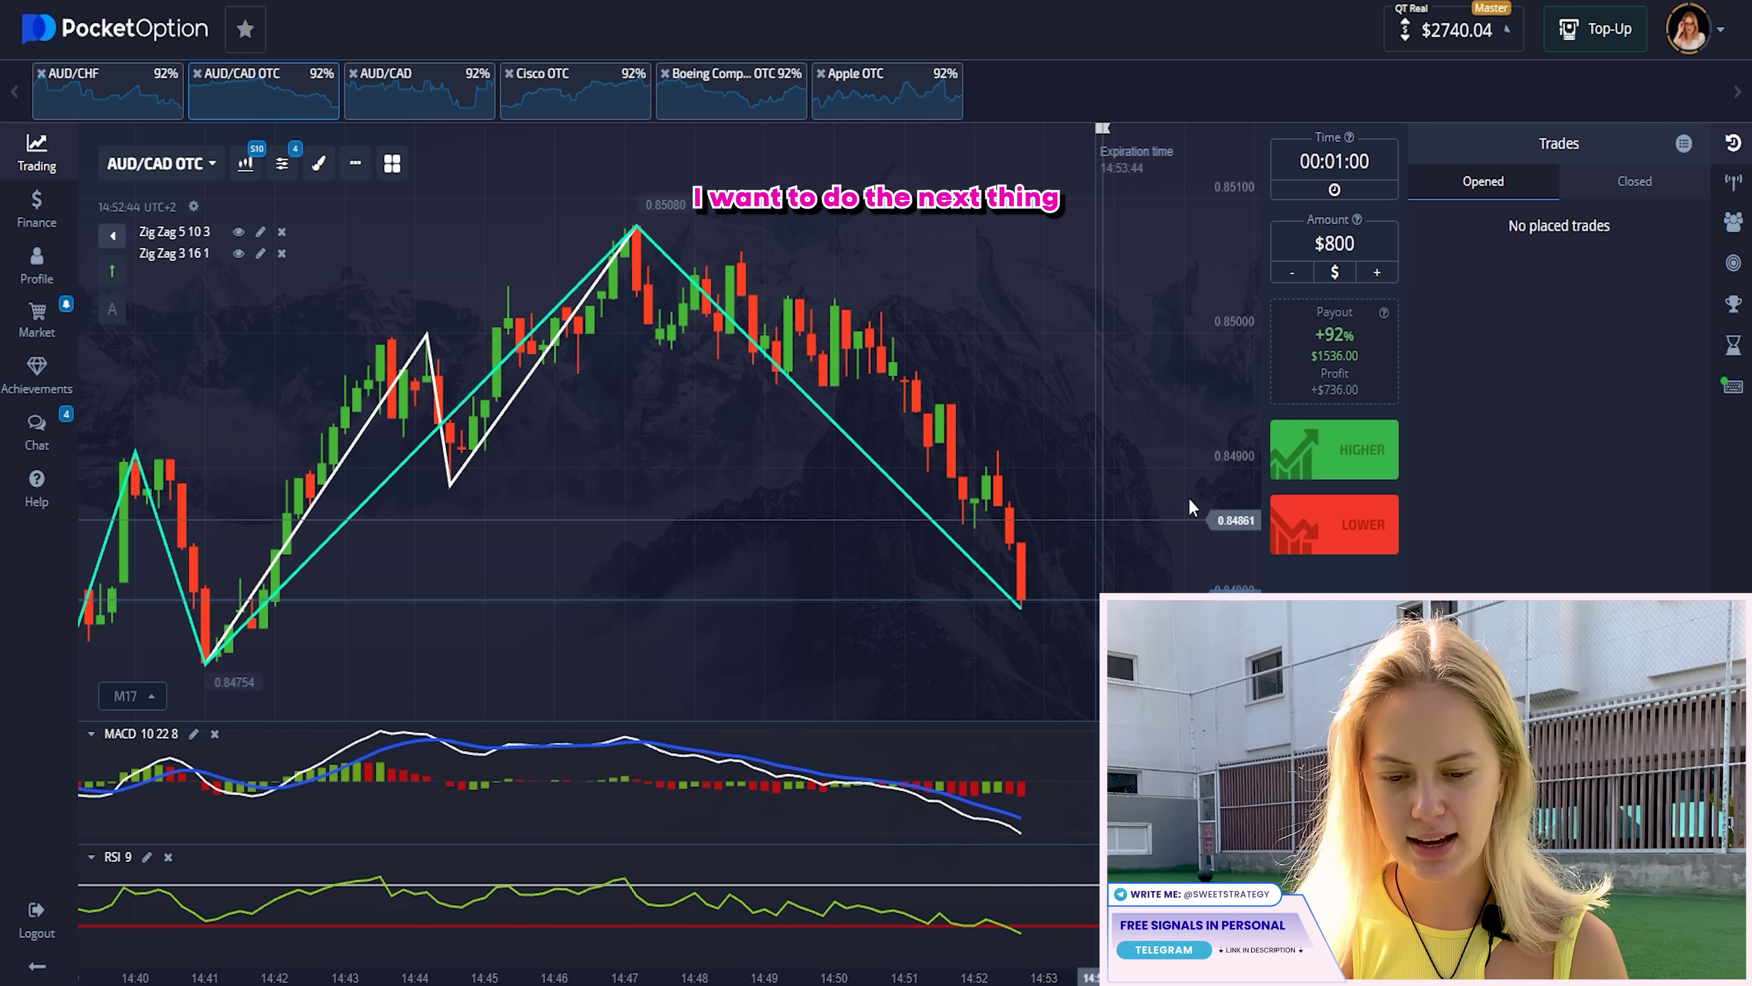
# Step: Place two $800 Higher trades on AUD/CAD OTC
pyautogui.click(1333, 450)
pyautogui.click(1333, 450)
pyautogui.scroll(4, 1118, 451)
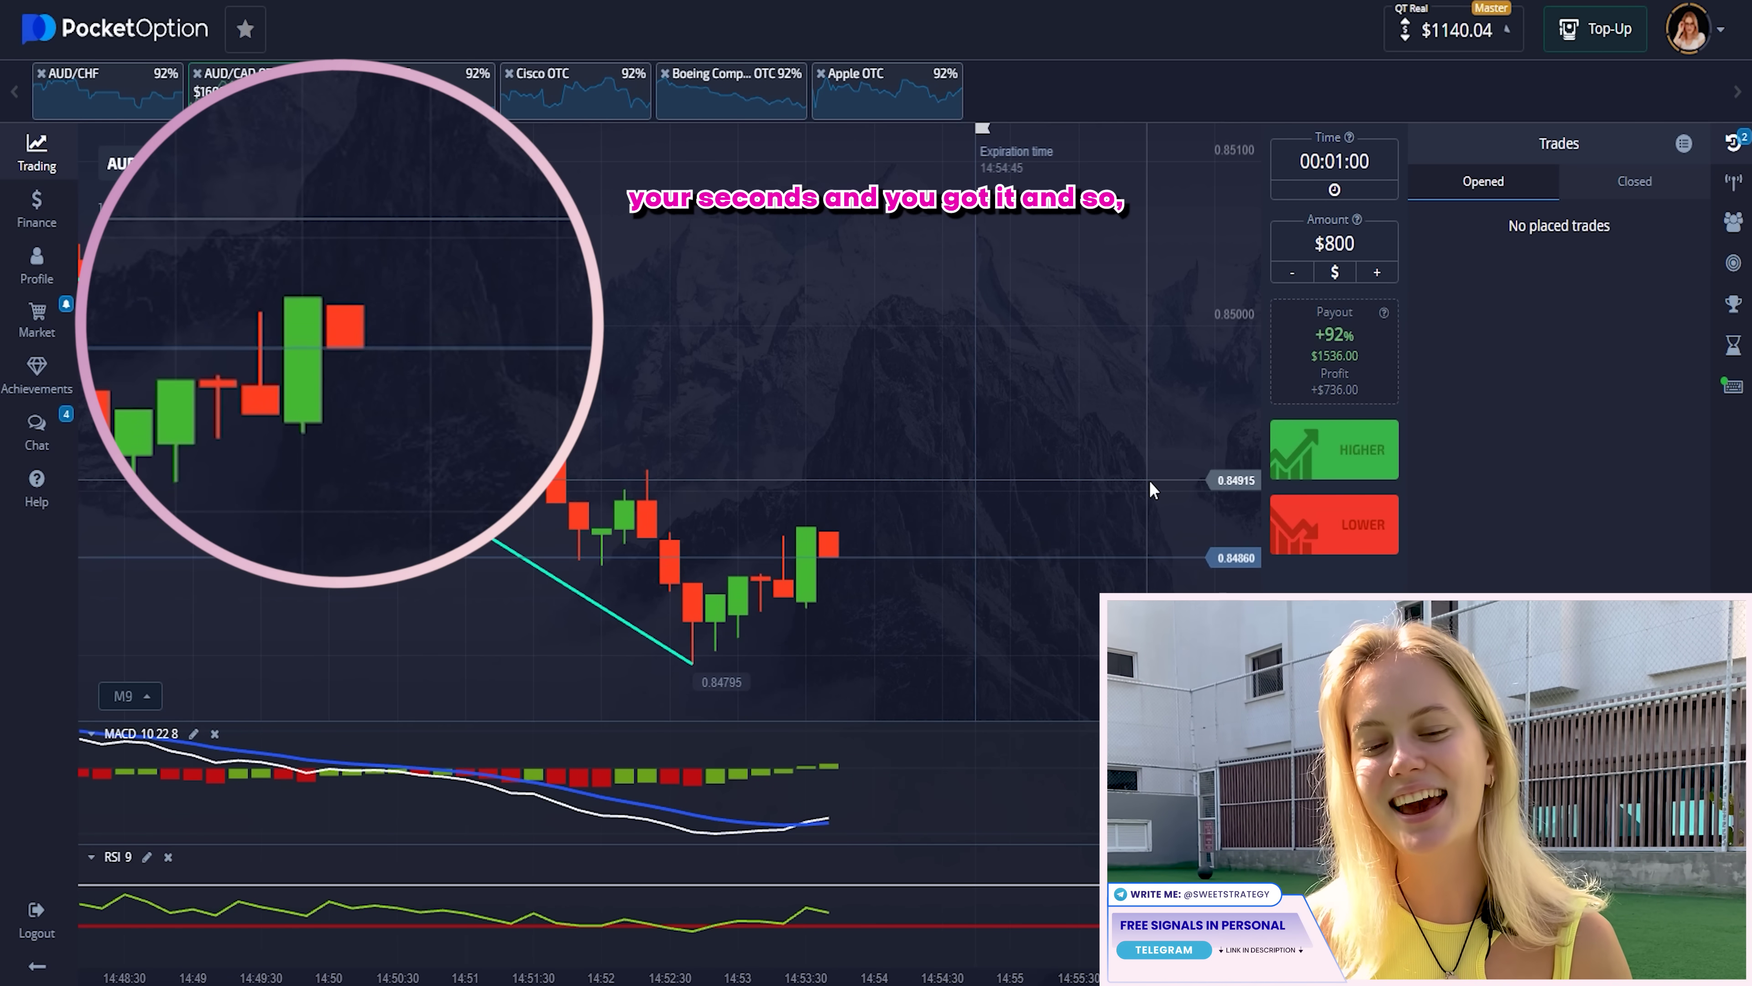
# Step: Review both closed trades' details and scroll the chart to show the +$736 profit
pyautogui.moveTo(833, 539)
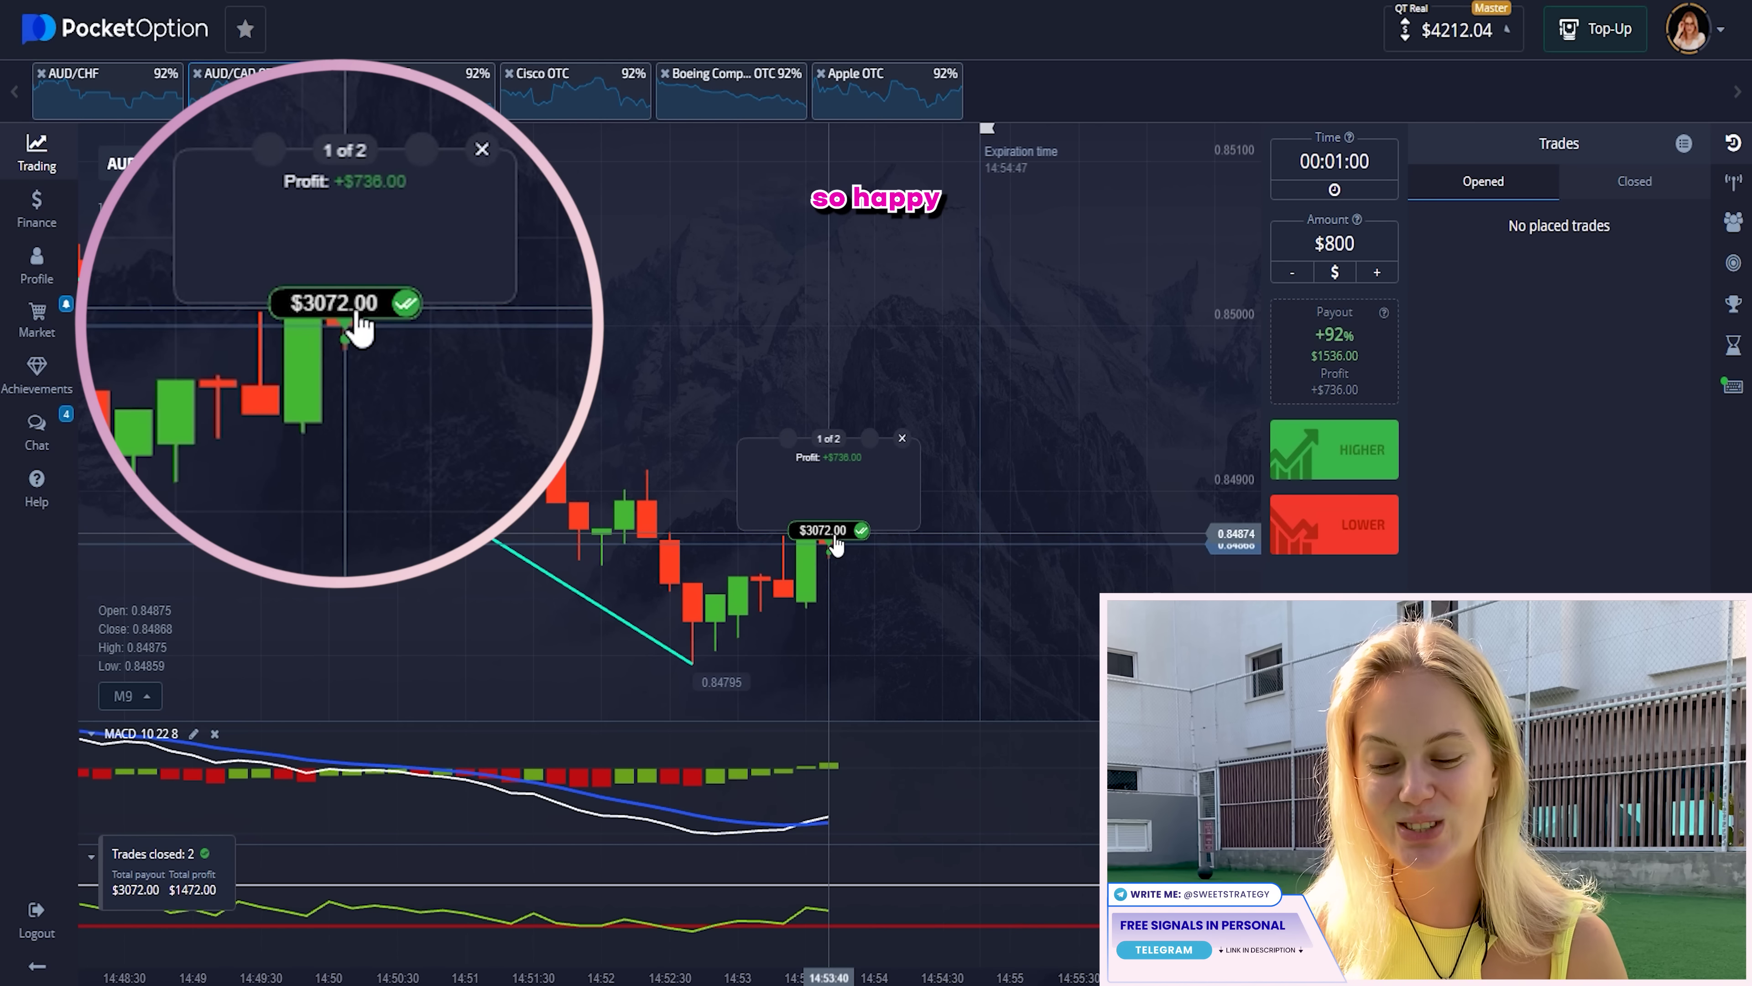
pyautogui.click(868, 439)
pyautogui.click(868, 439)
pyautogui.scroll(-3, 908, 579)
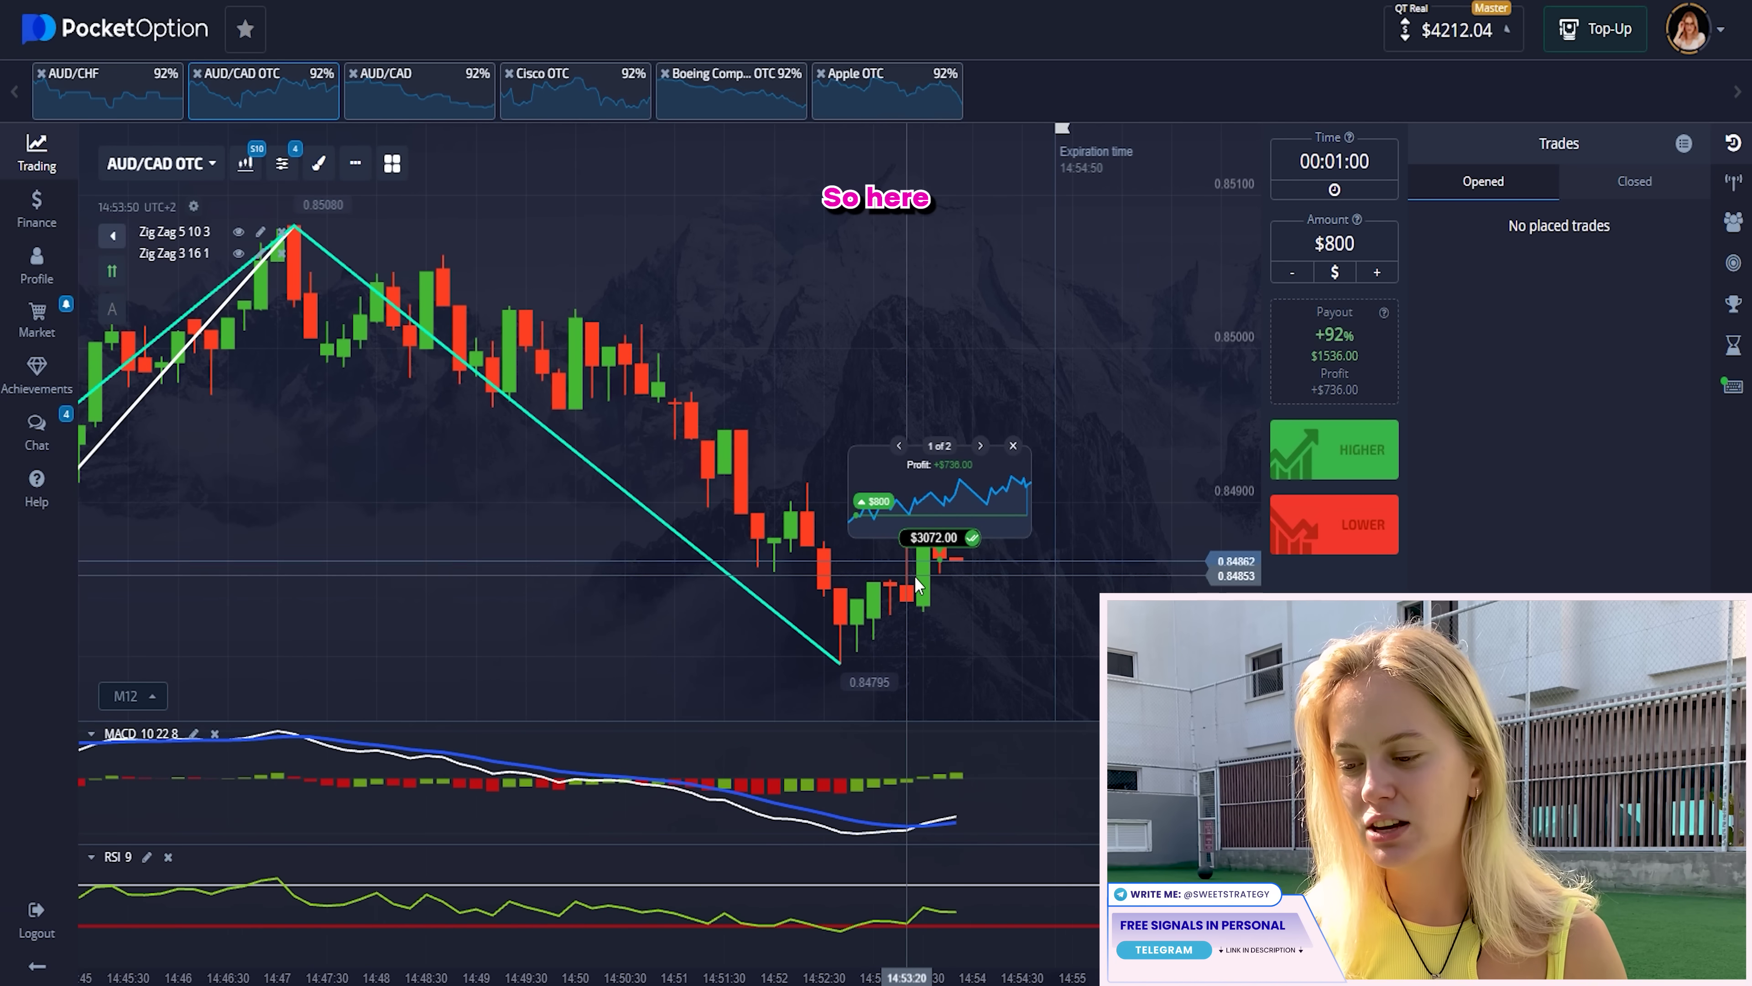
pyautogui.hscroll(-3, 549, 389)
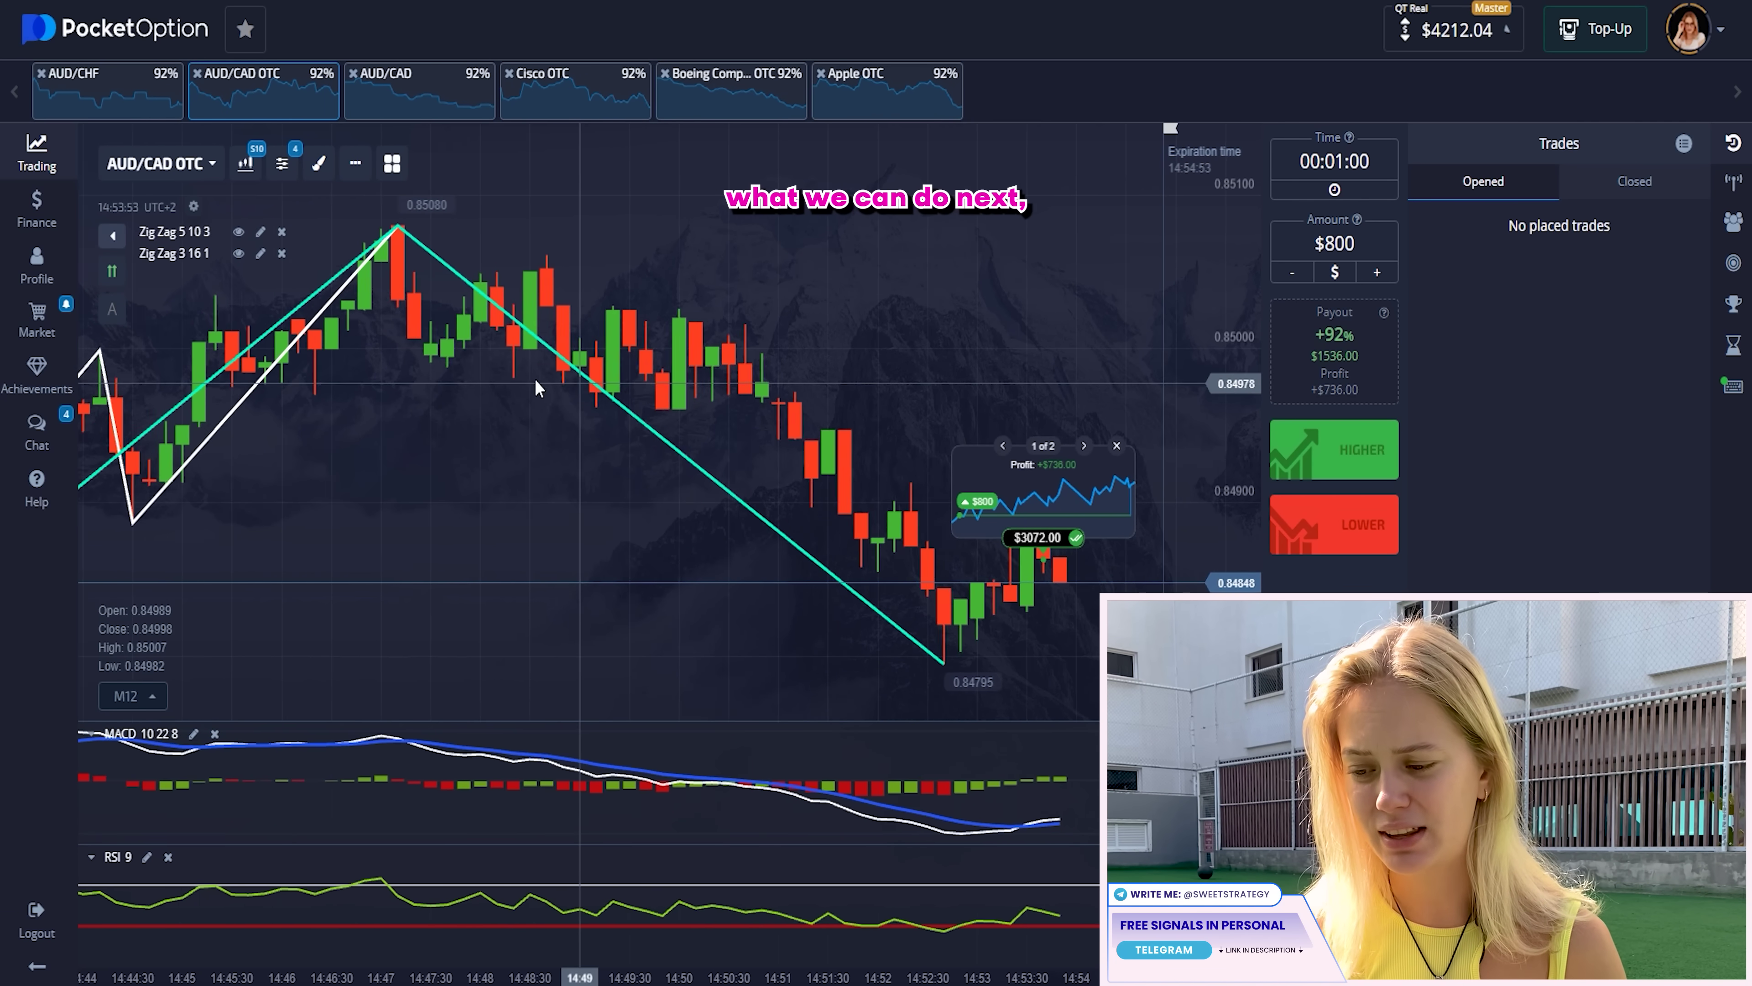
pyautogui.hscroll(3, 548, 389)
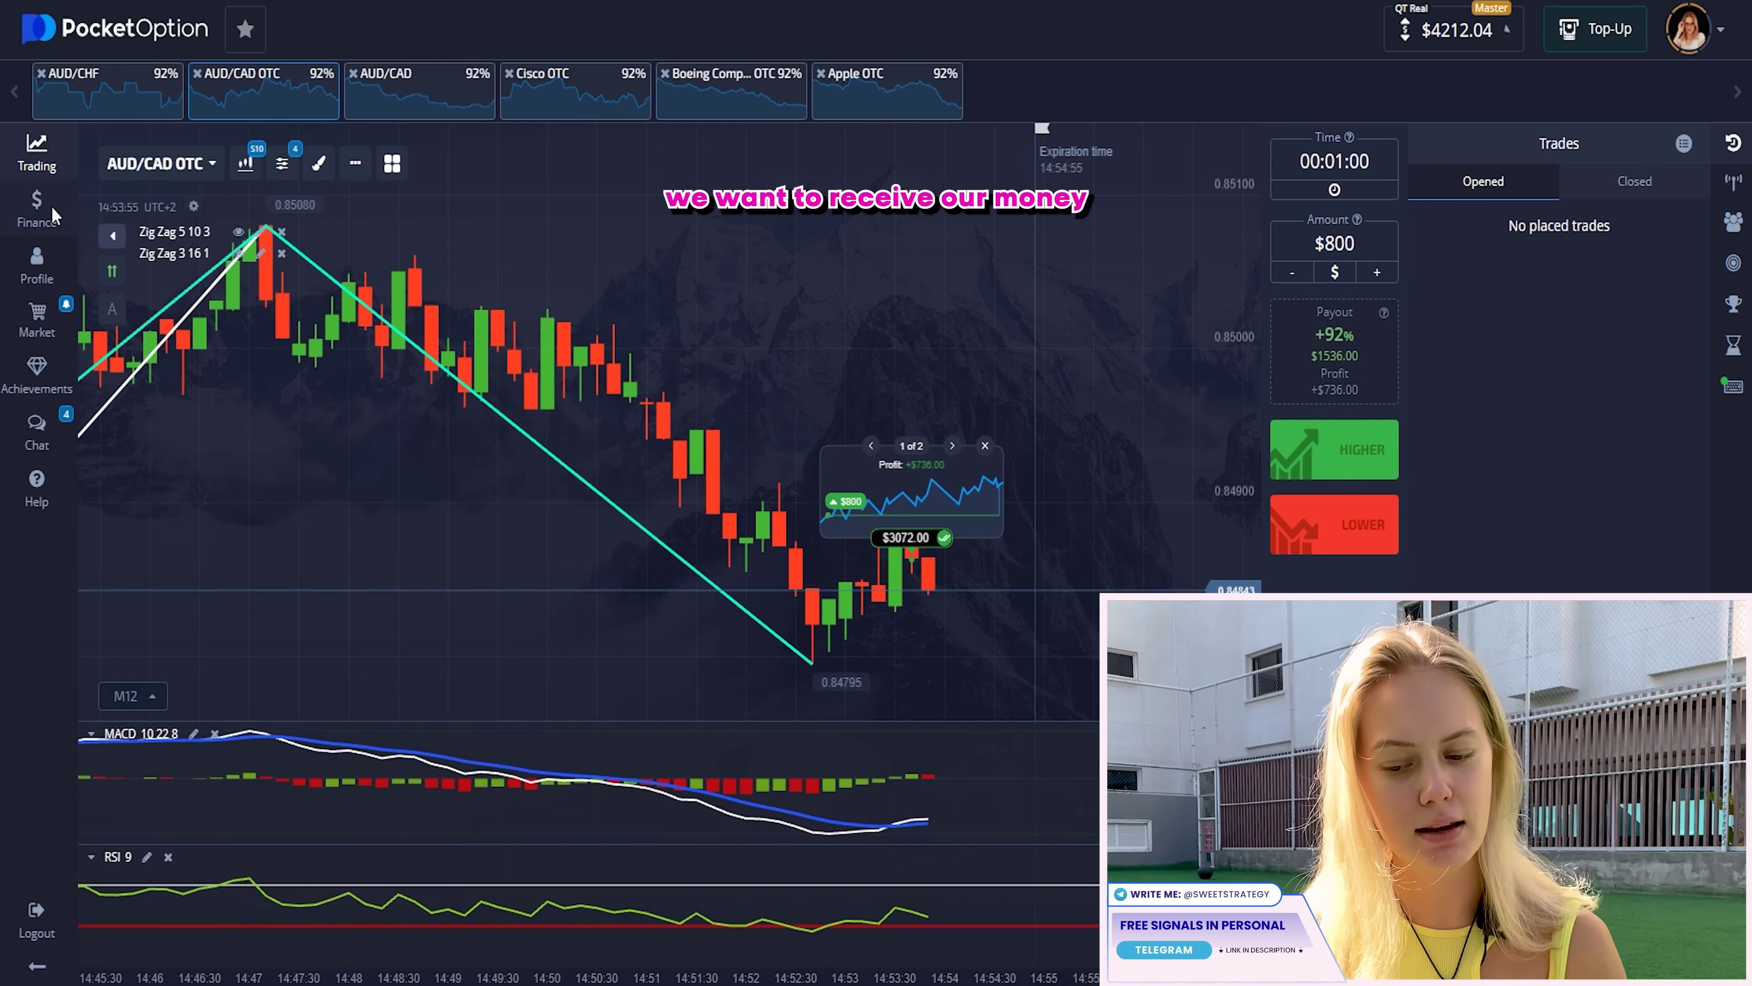
# Step: Request a 4000 USD Bitcoin withdrawal using the pasted wallet address
pyautogui.click(53, 216)
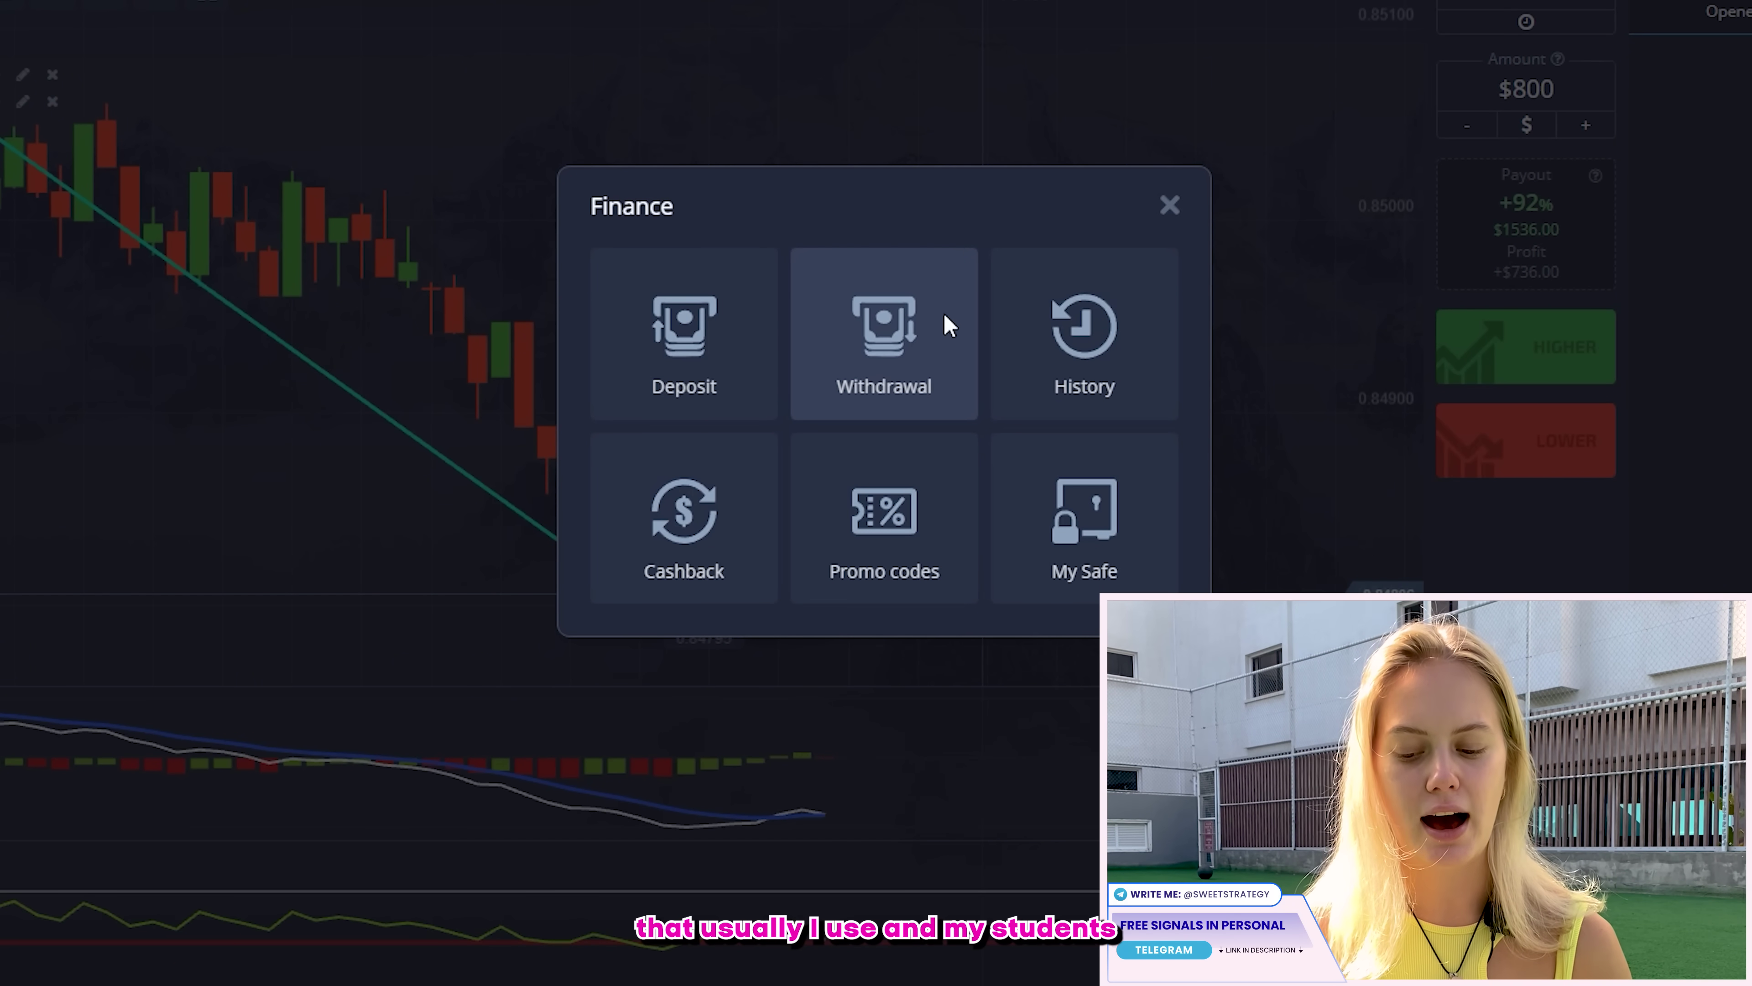
pyautogui.click(944, 314)
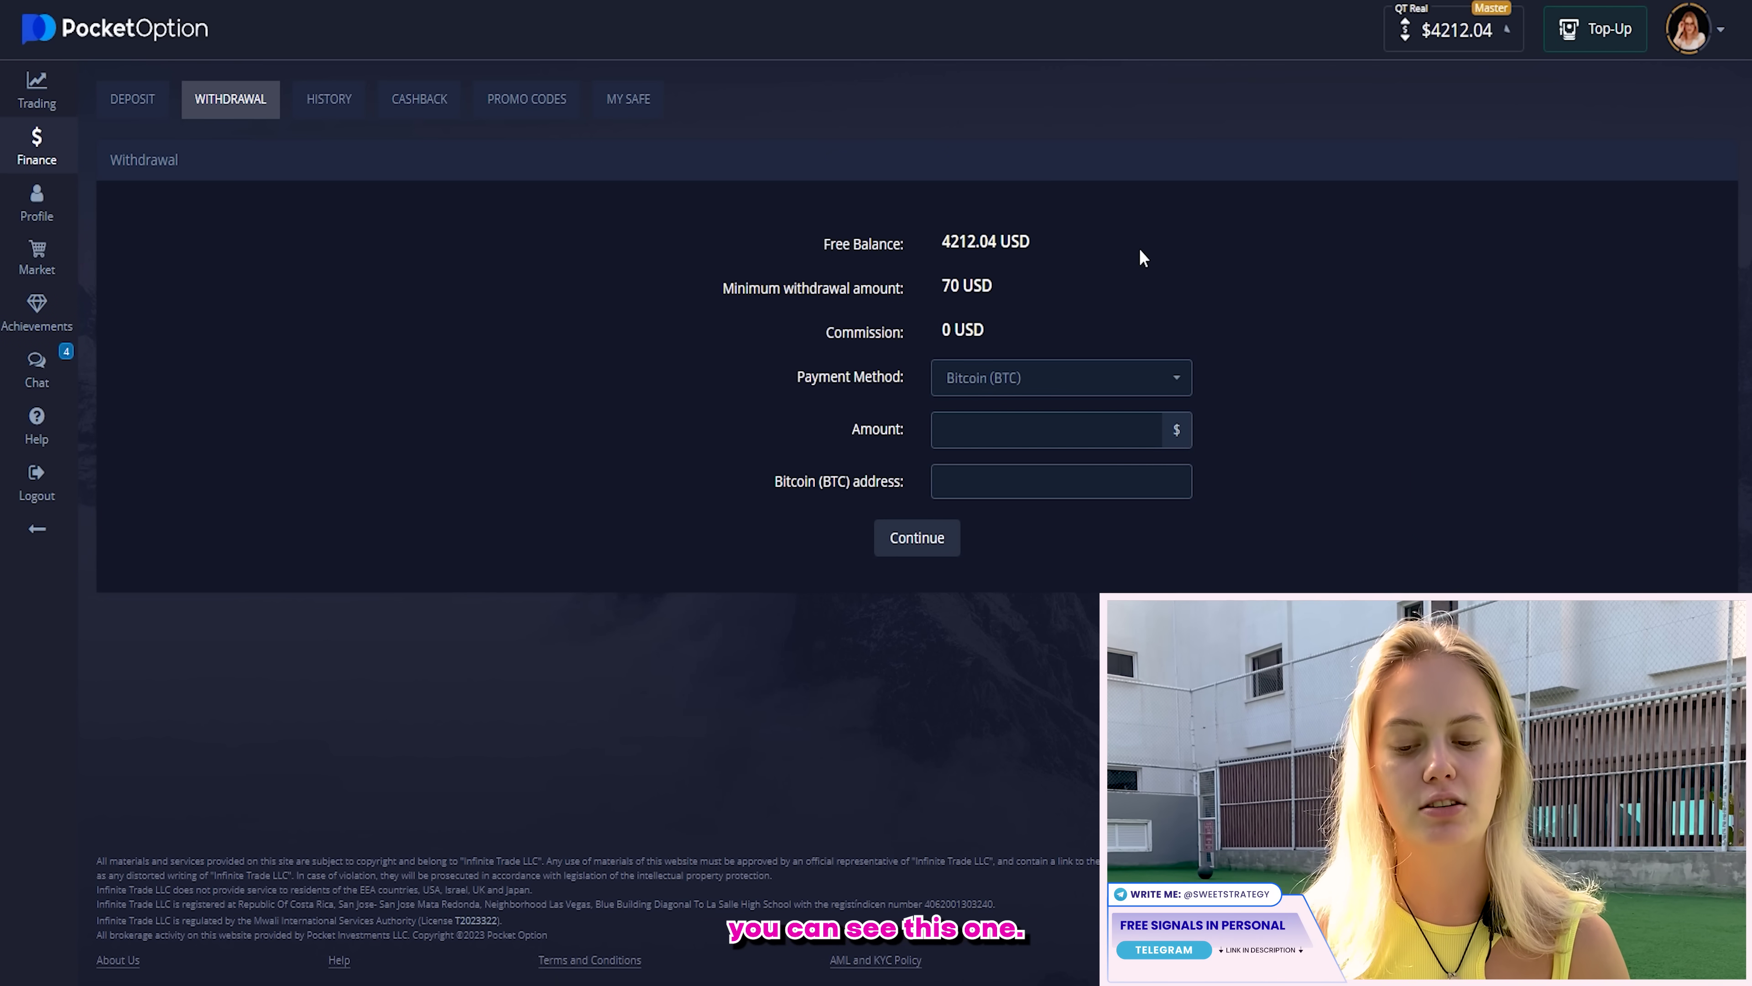
pyautogui.tripleClick(1009, 238)
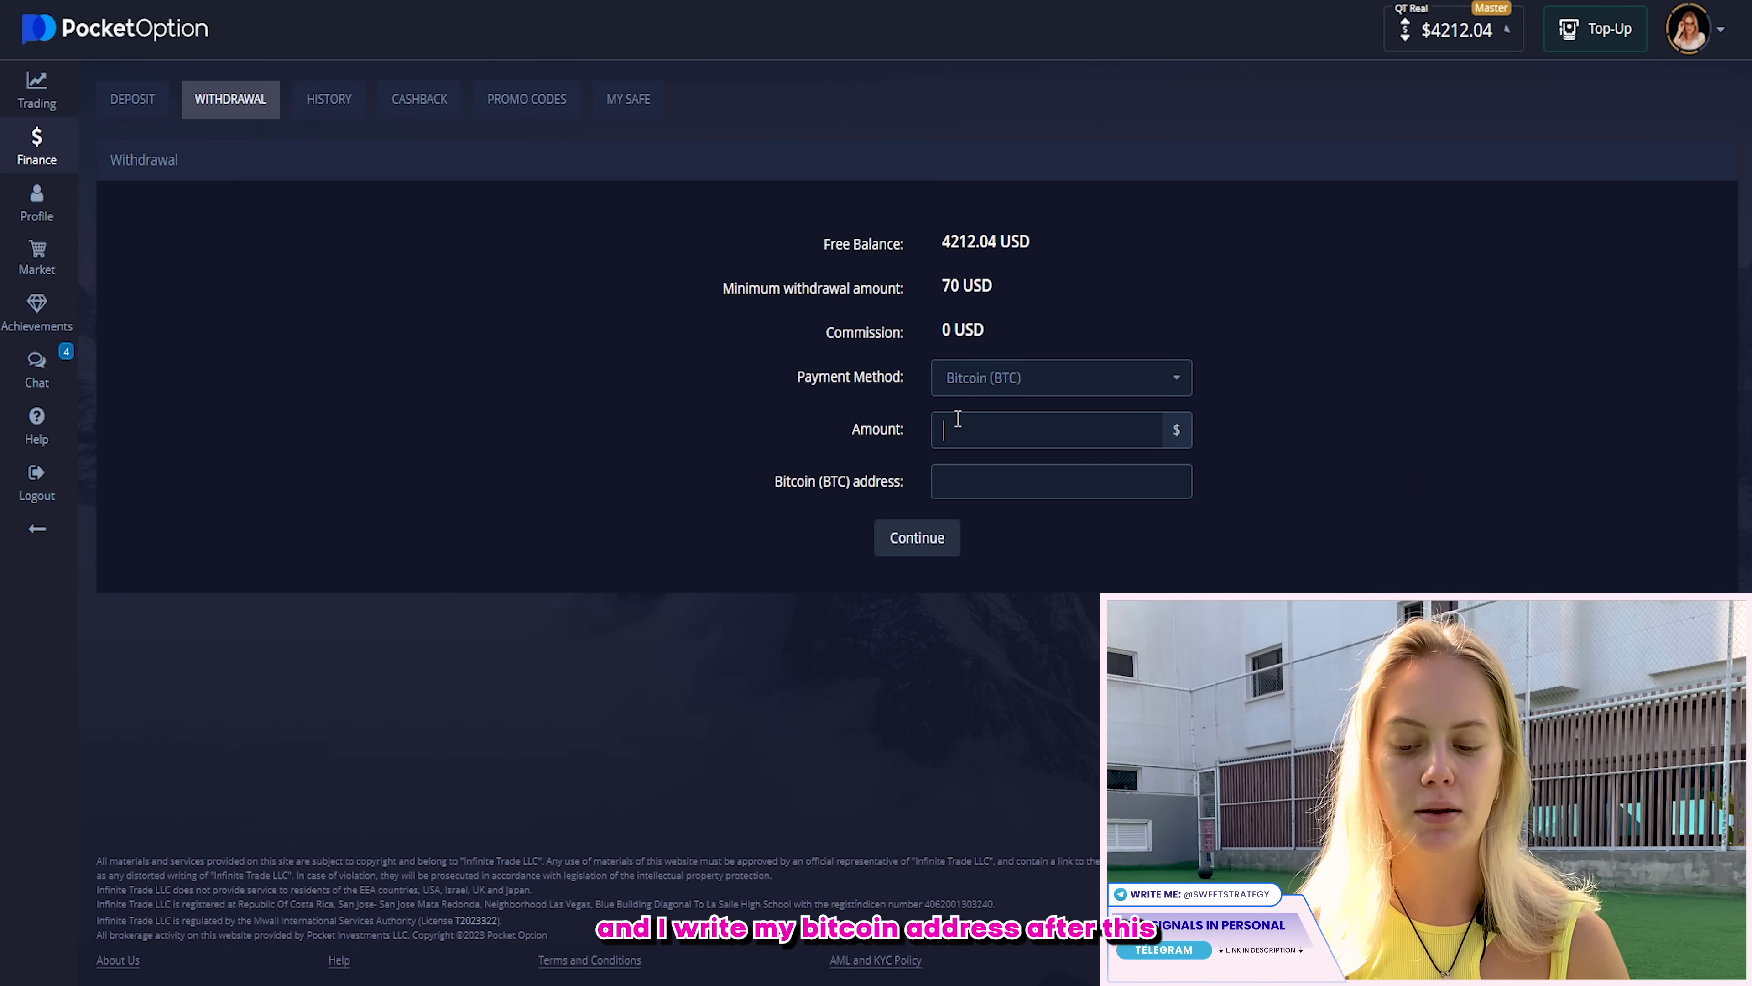
pyautogui.write('4000')
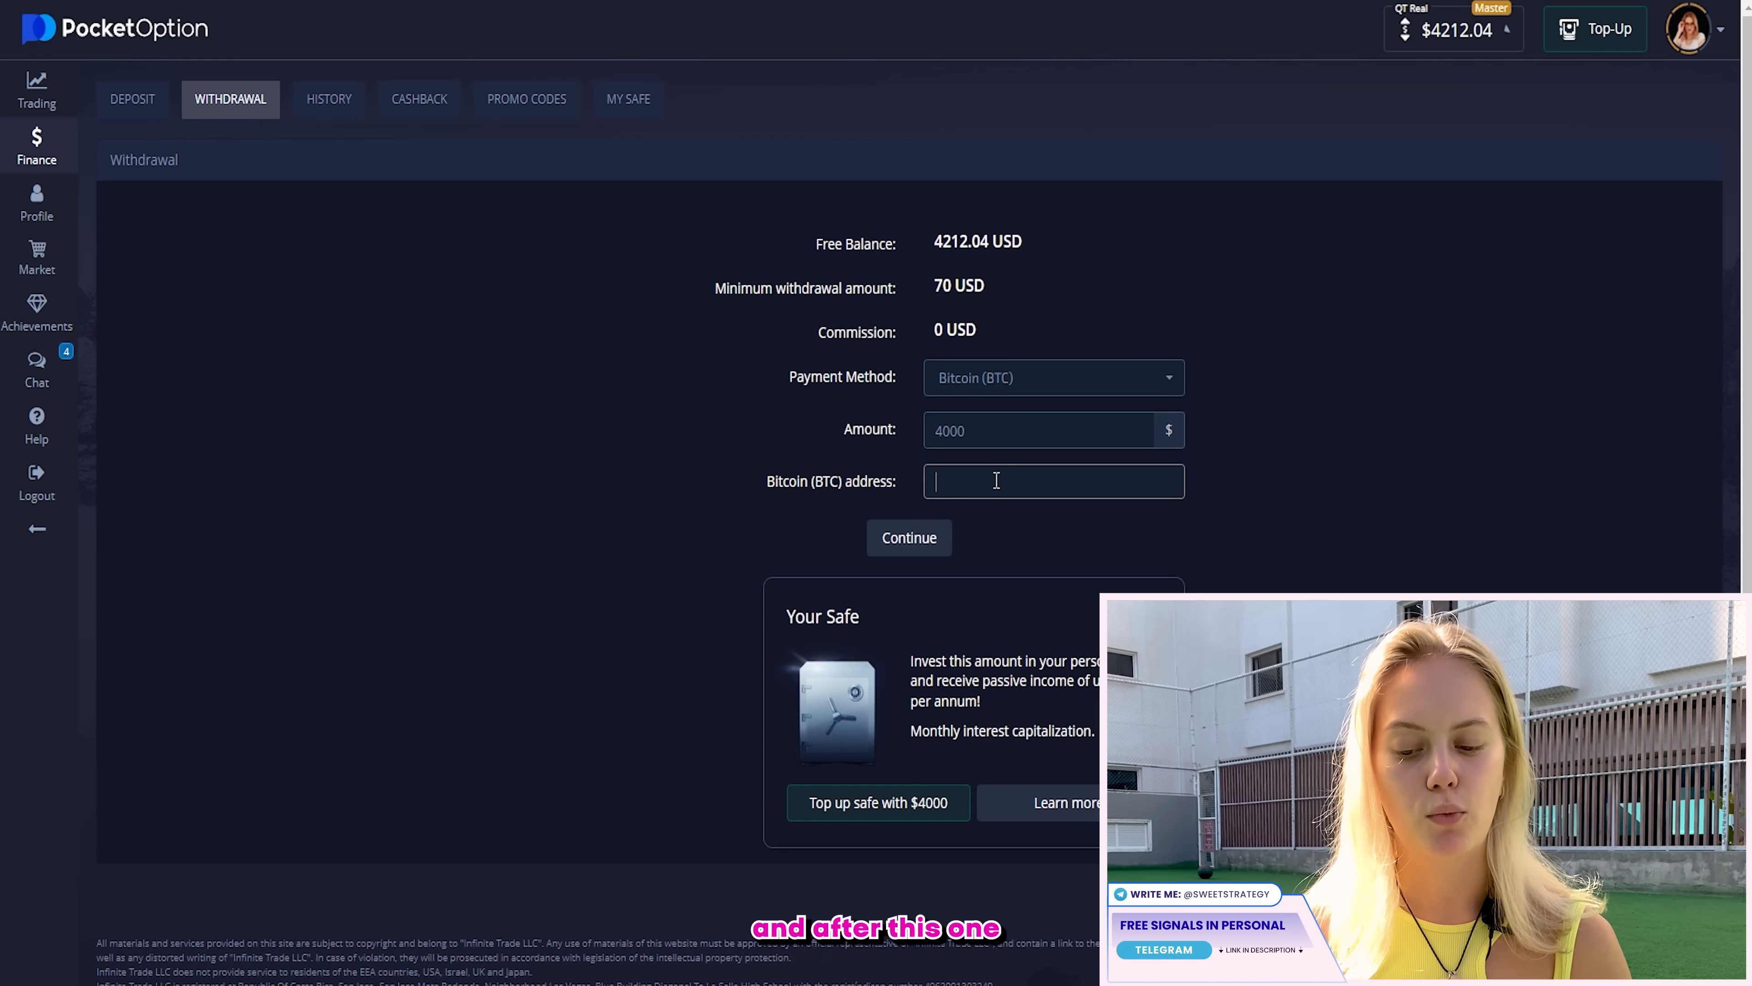
pyautogui.hotkey('ctrl', 'v')
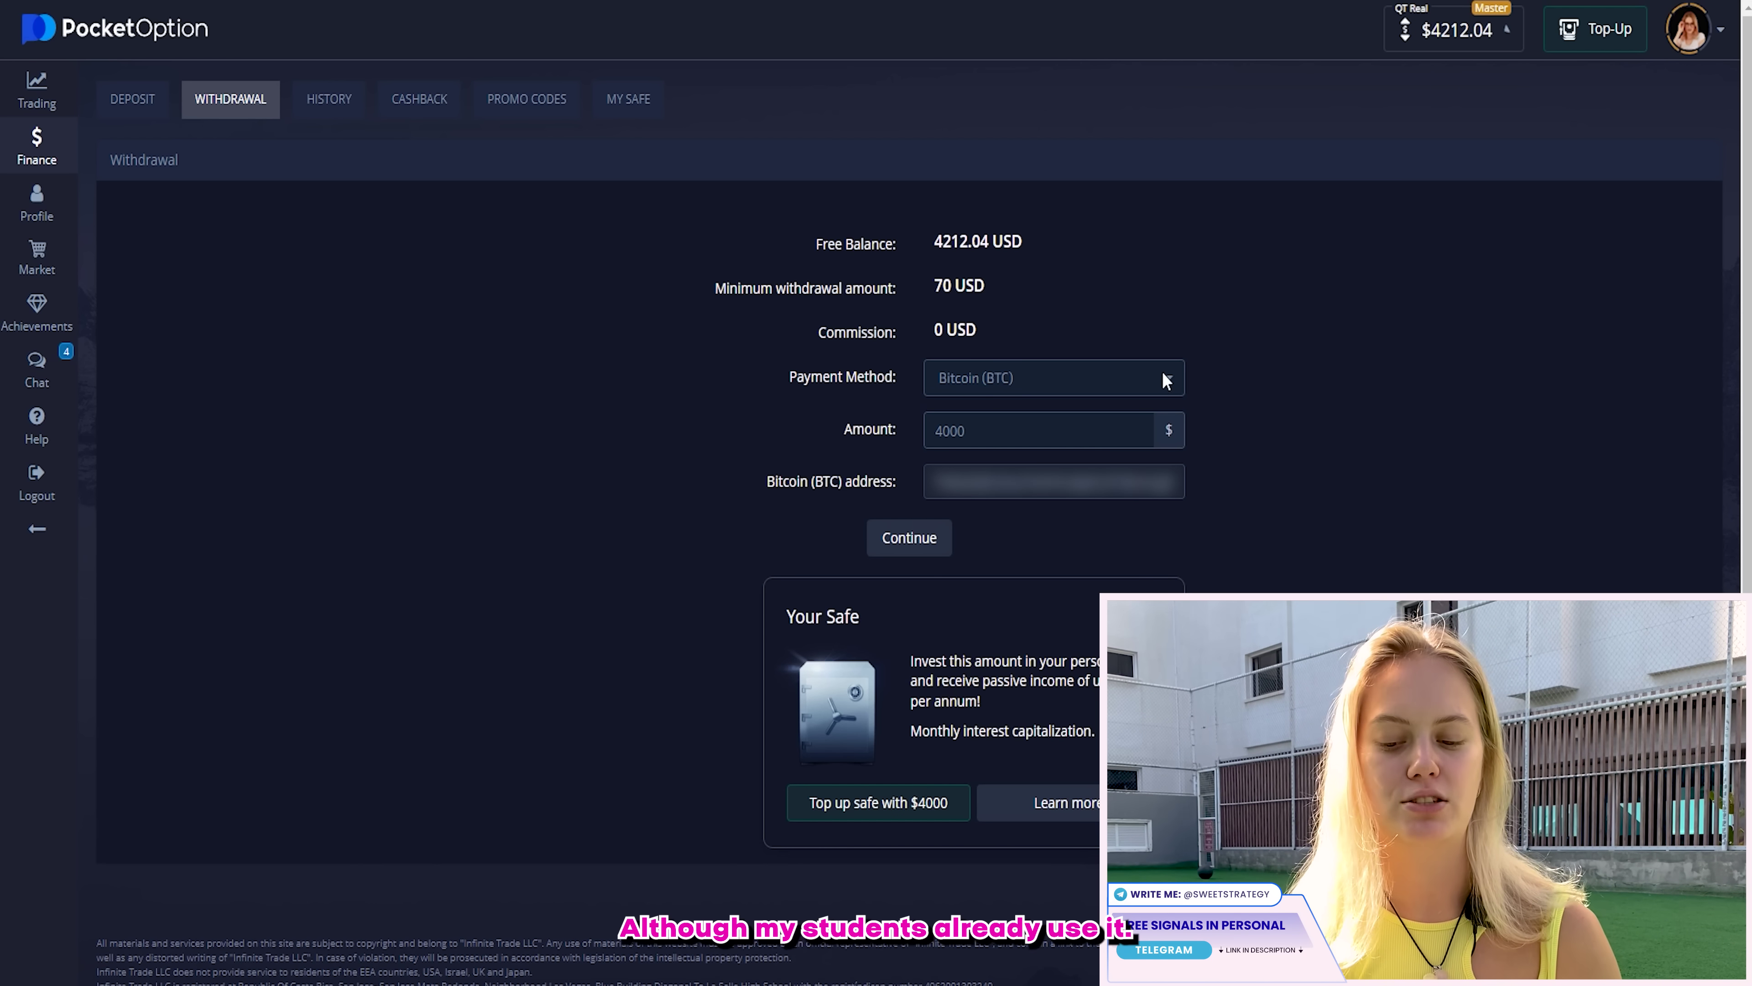
pyautogui.click(884, 543)
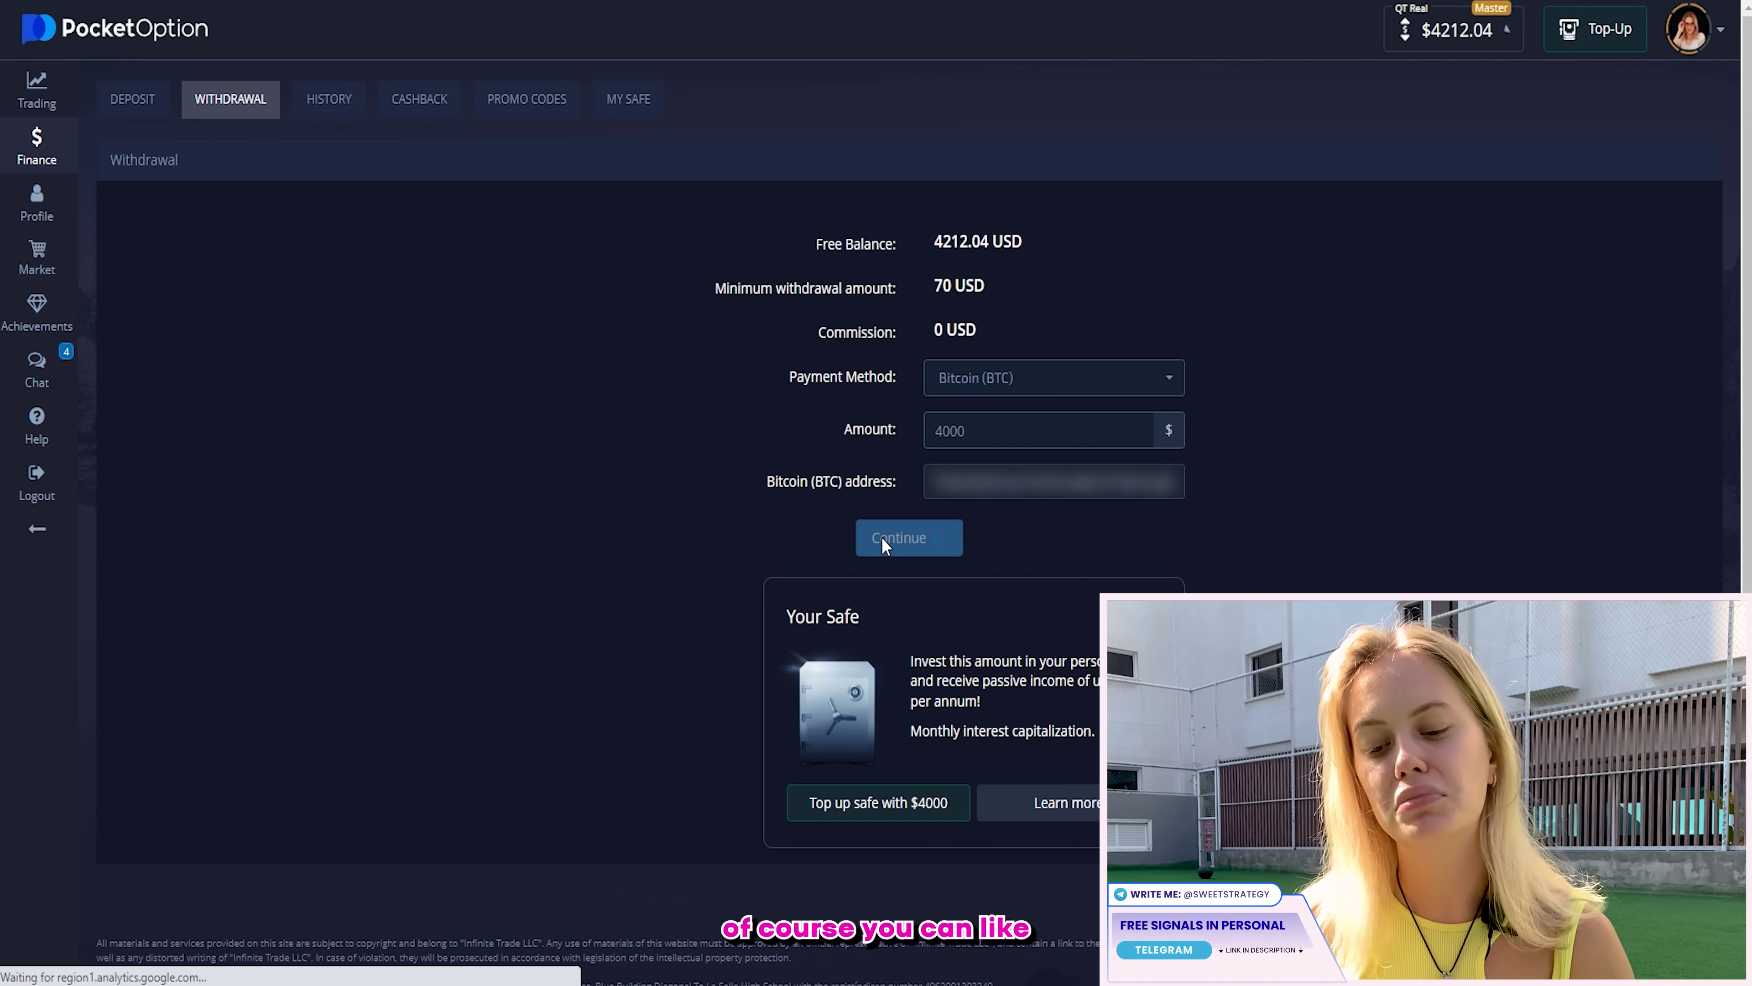